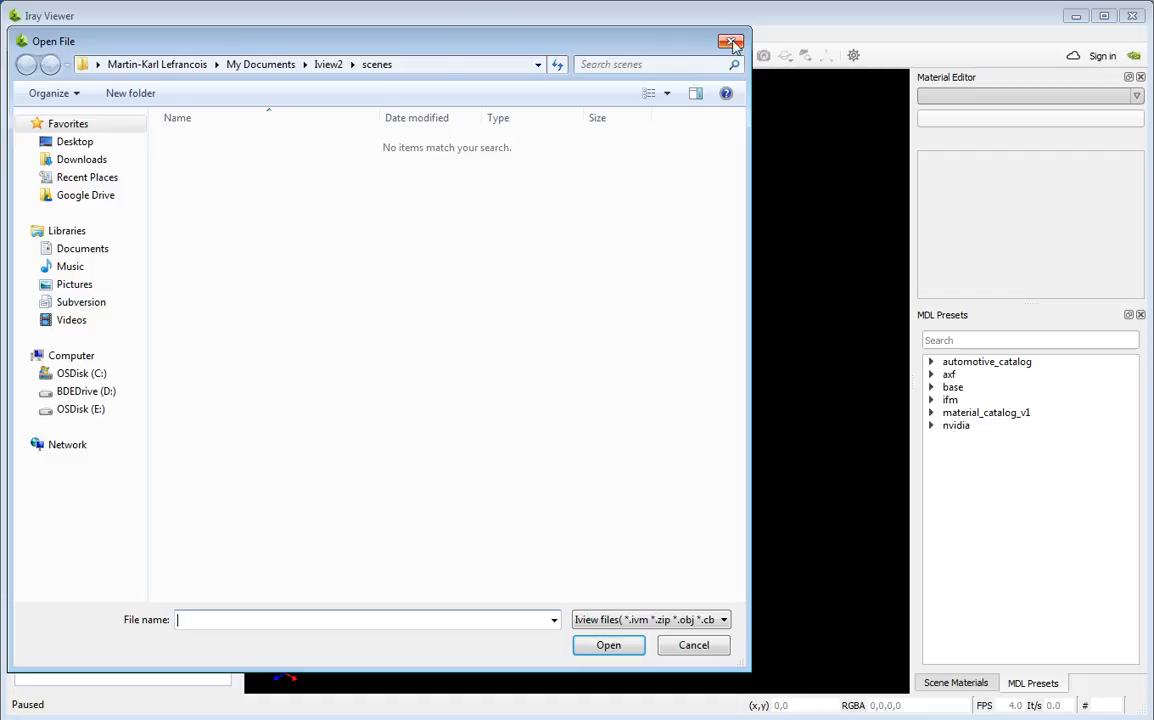
# Open the online demo scenes, download 5_spheres.zip from the browser, and return to Iray Viewer
pyautogui.click(731, 42)
pyautogui.click(200, 34)
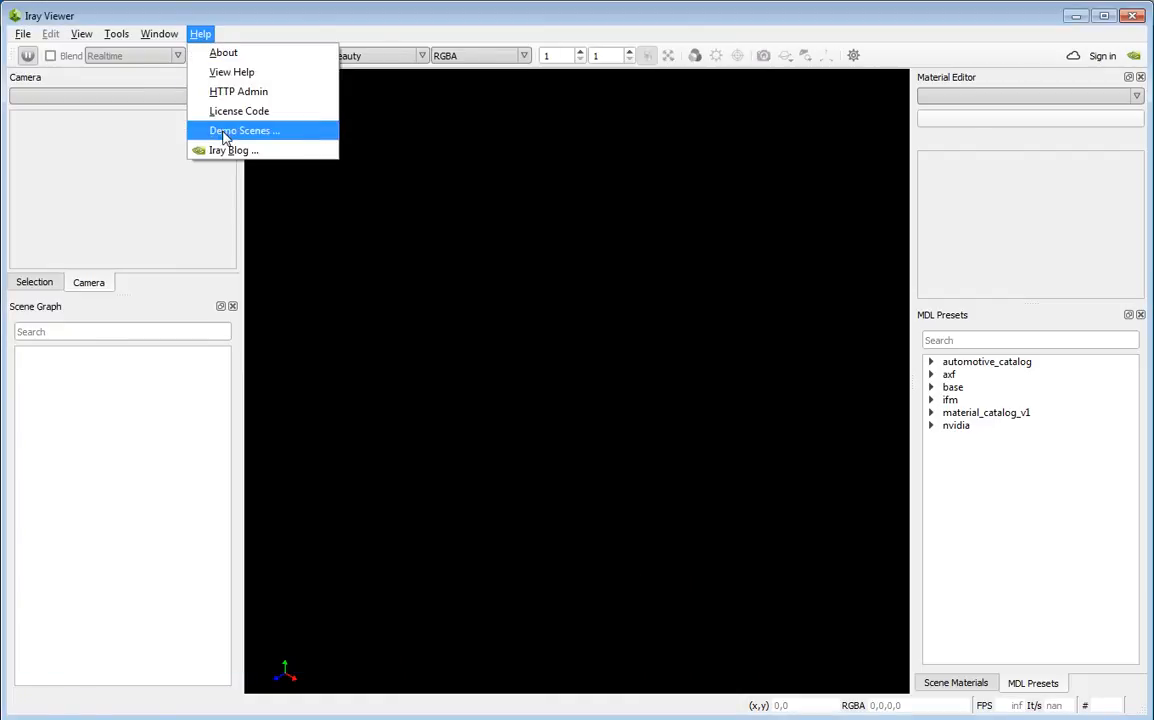
pyautogui.click(227, 129)
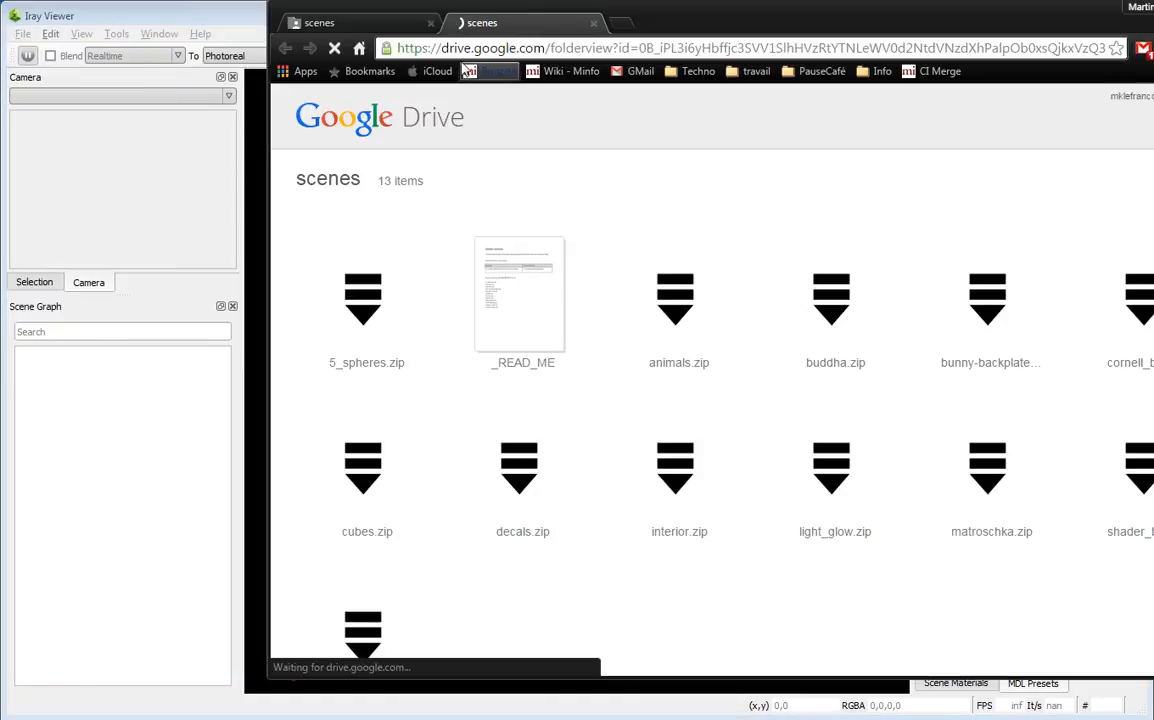
pyautogui.doubleClick(366, 330)
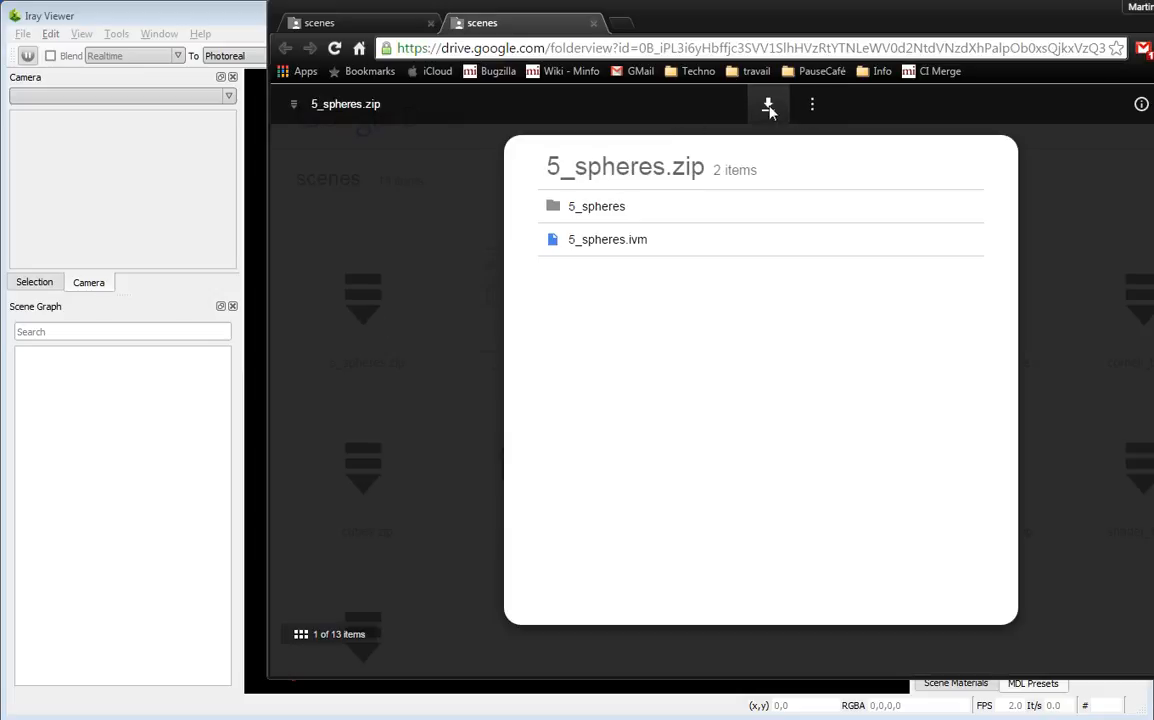
pyautogui.click(769, 106)
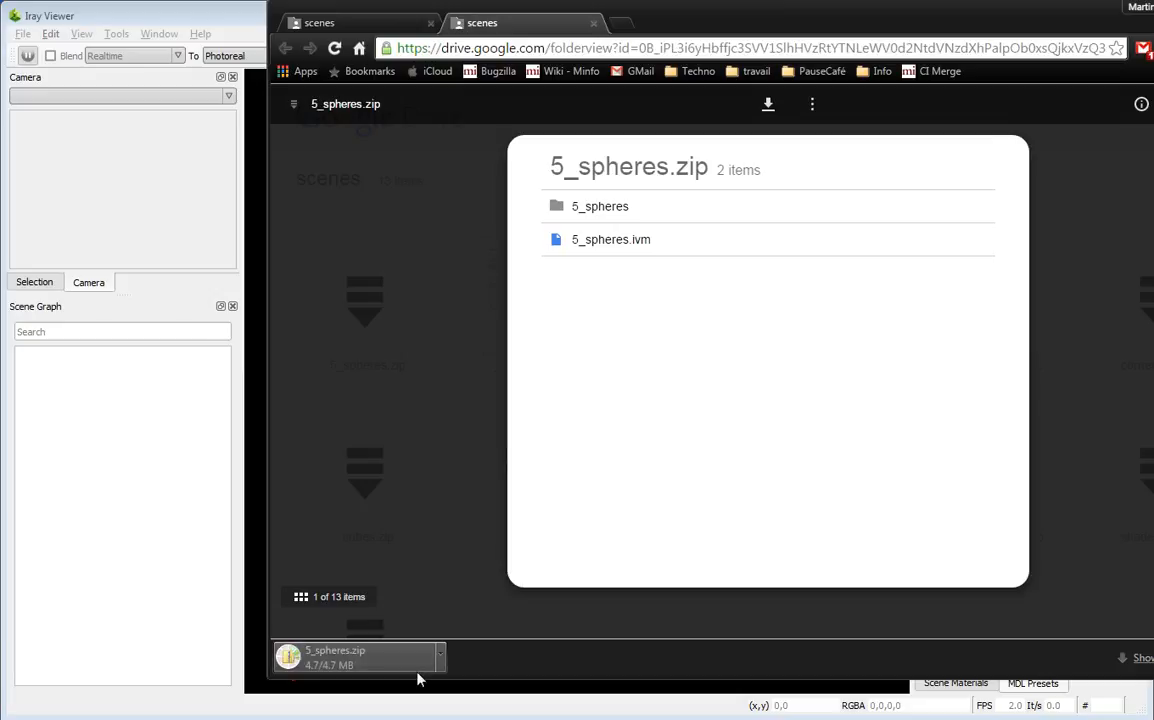
pyautogui.click(440, 655)
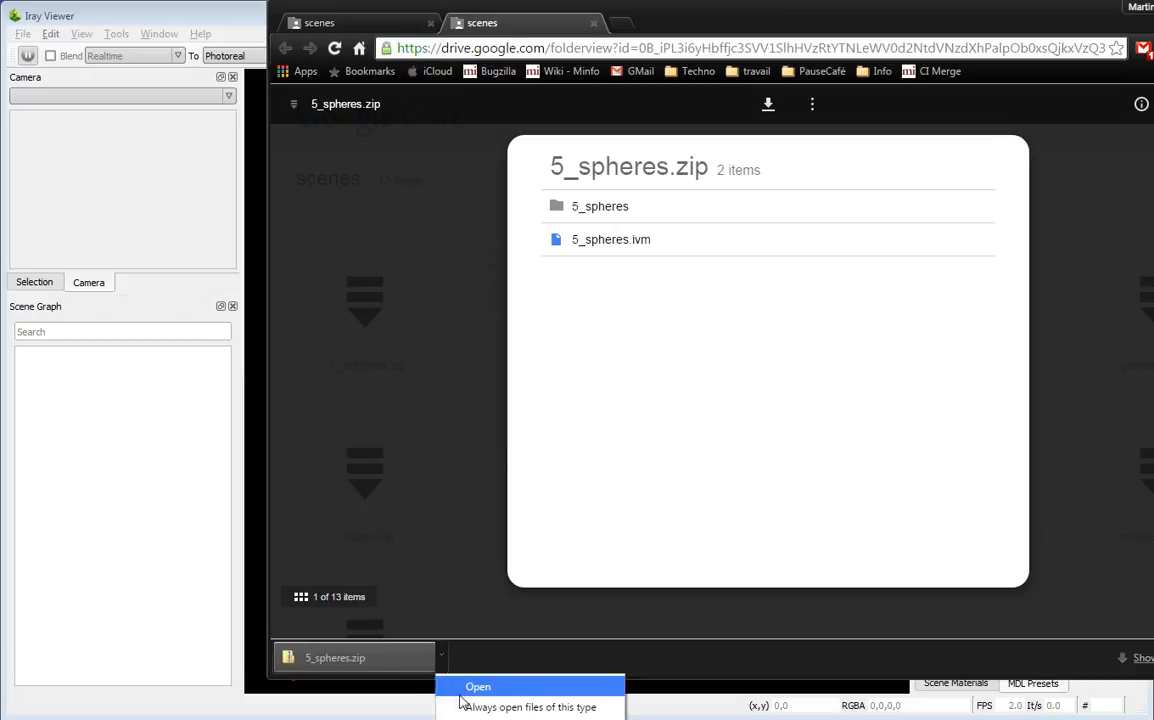
pyautogui.click(477, 687)
pyautogui.click(180, 518)
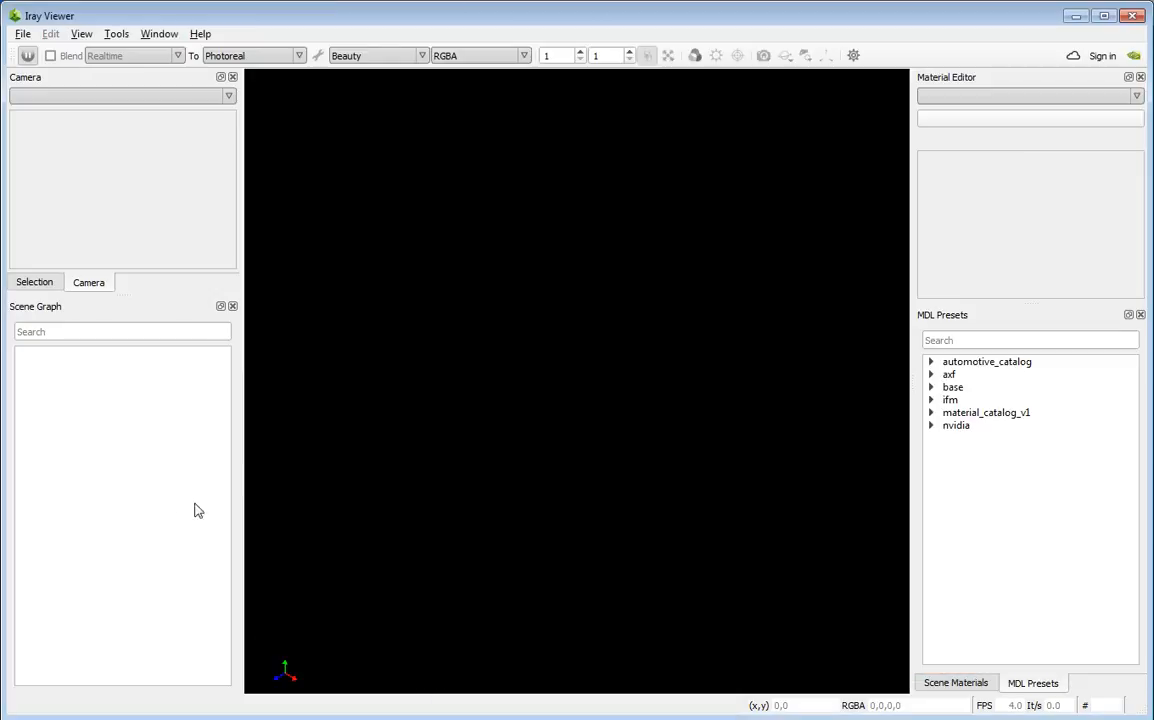
# Open the downloaded 5_spheres.zip scene in the viewer
pyautogui.hotkey('ctrl', 'o')
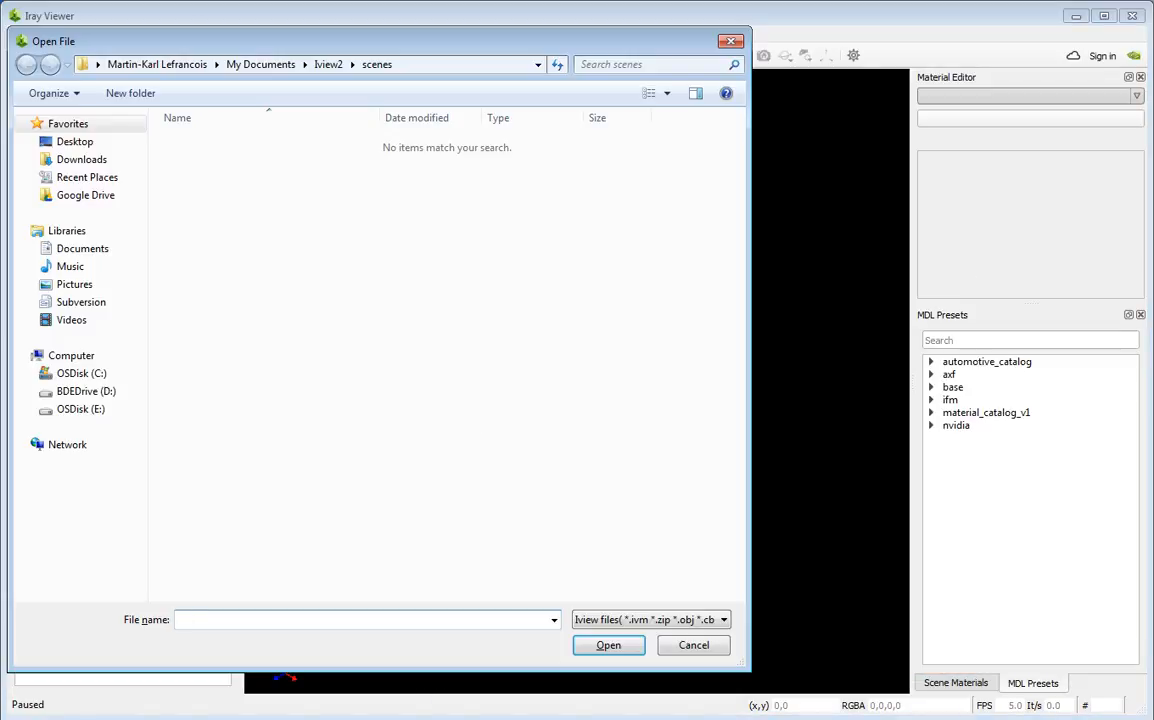
pyautogui.moveTo(753, 300); pyautogui.dragTo(274, 219)
pyautogui.doubleClick(216, 150)
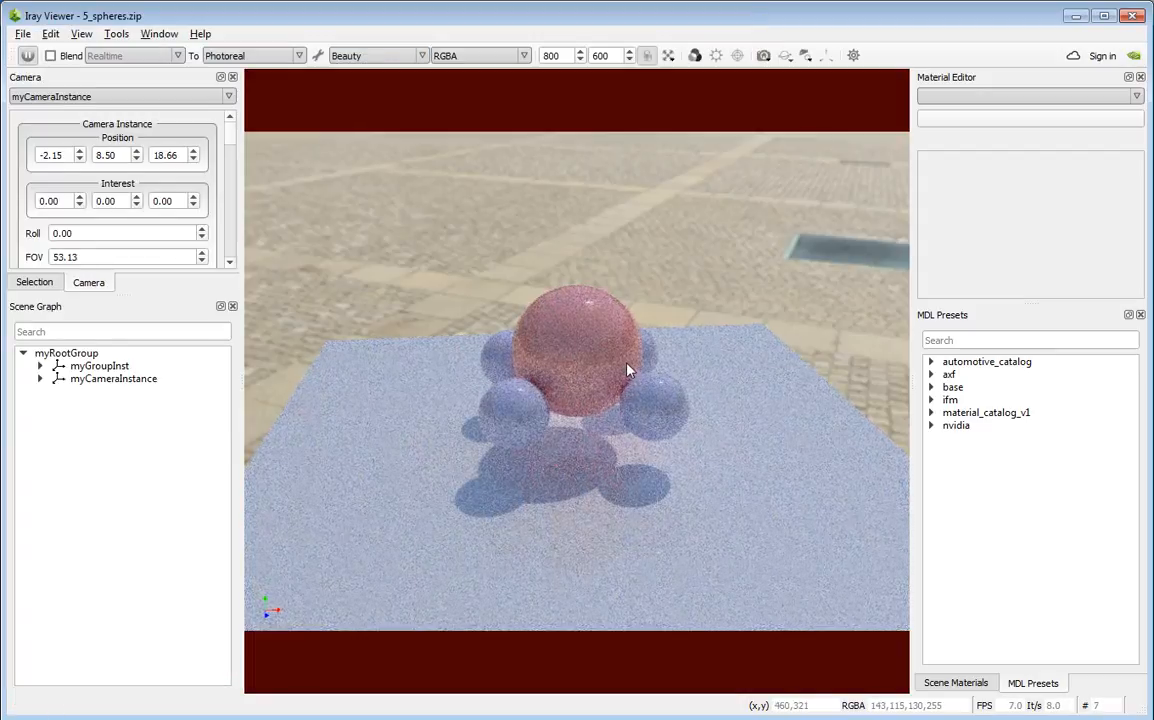
pyautogui.moveTo(628, 371); pyautogui.dragTo(572, 357)
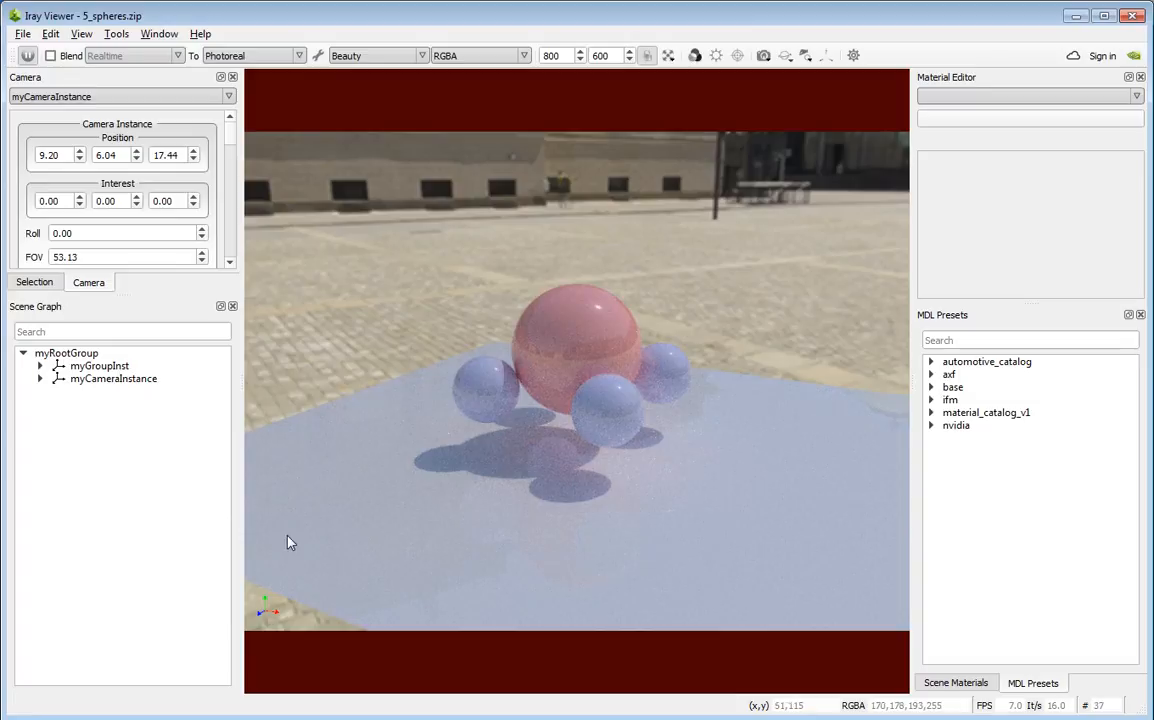
# Dock the Scene Graph beside the Camera settings and widen the area that holds both
pyautogui.moveTo(118, 293); pyautogui.dragTo(117, 396)
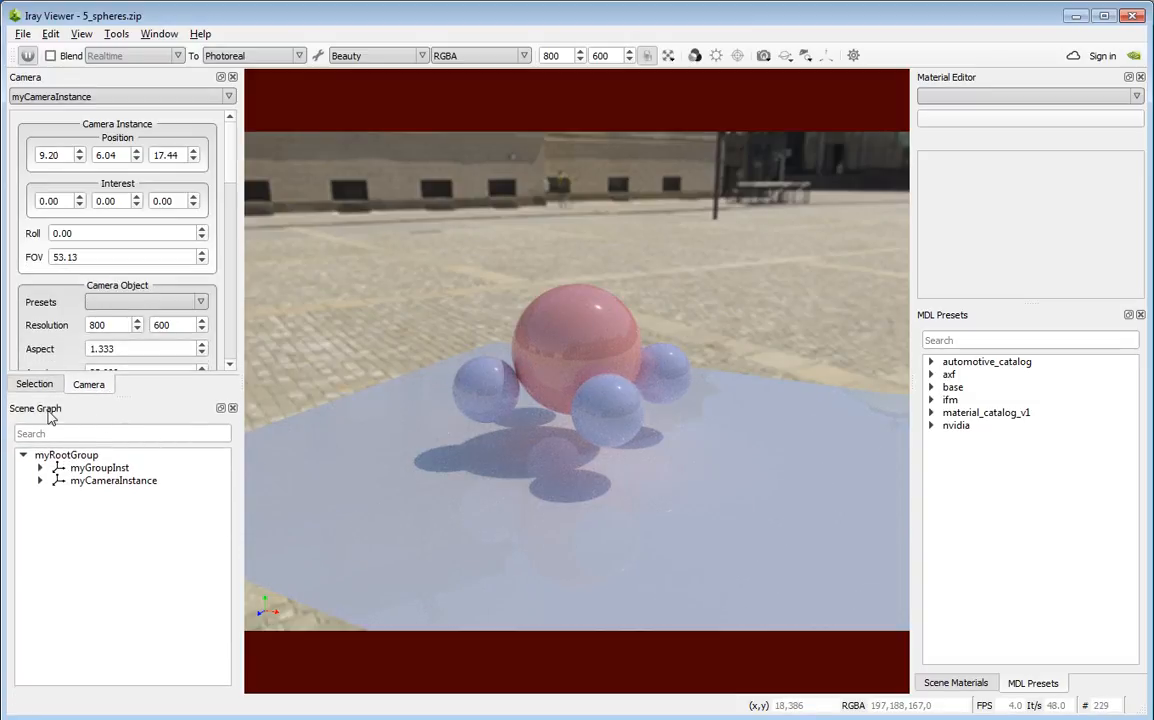
pyautogui.moveTo(50, 418); pyautogui.dragTo(211, 342)
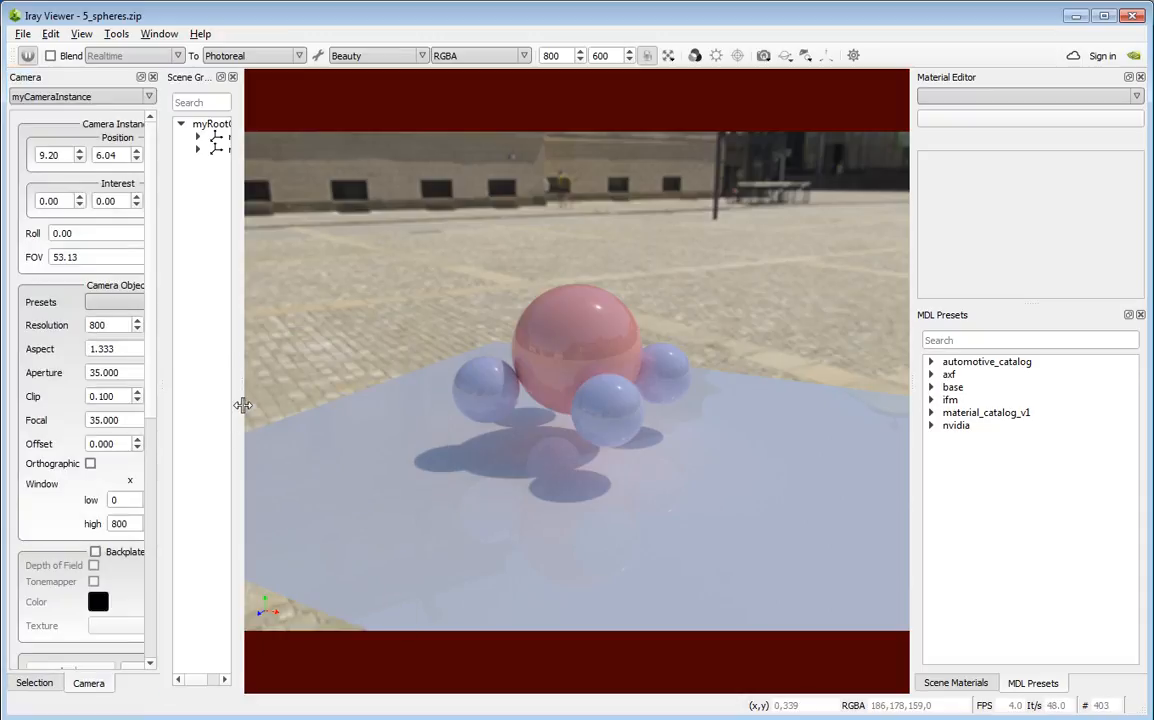
pyautogui.moveTo(247, 393); pyautogui.dragTo(381, 393)
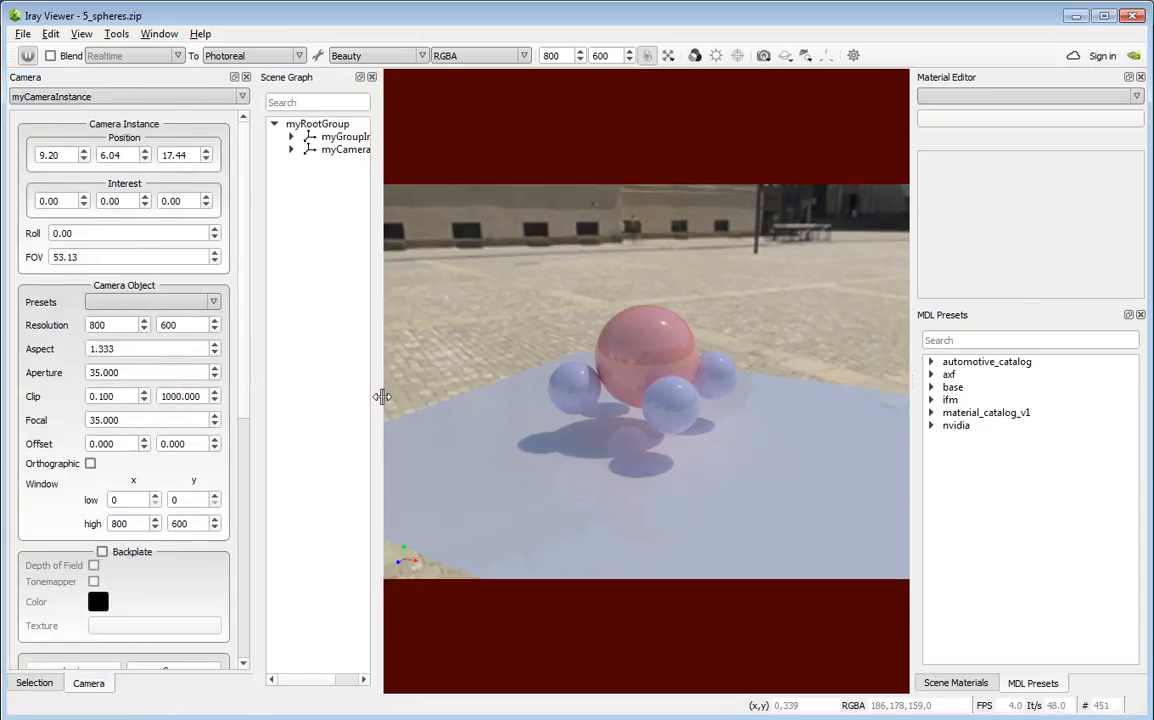
# Enable the Developer Edition option
pyautogui.click(114, 36)
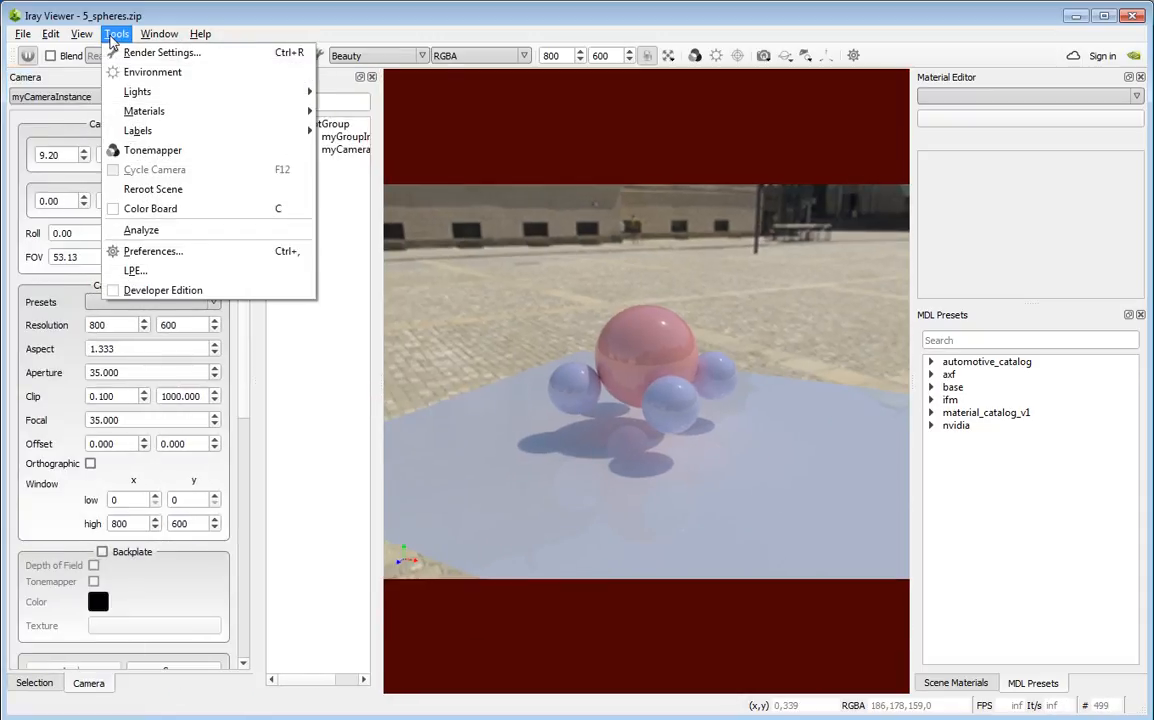
pyautogui.click(116, 291)
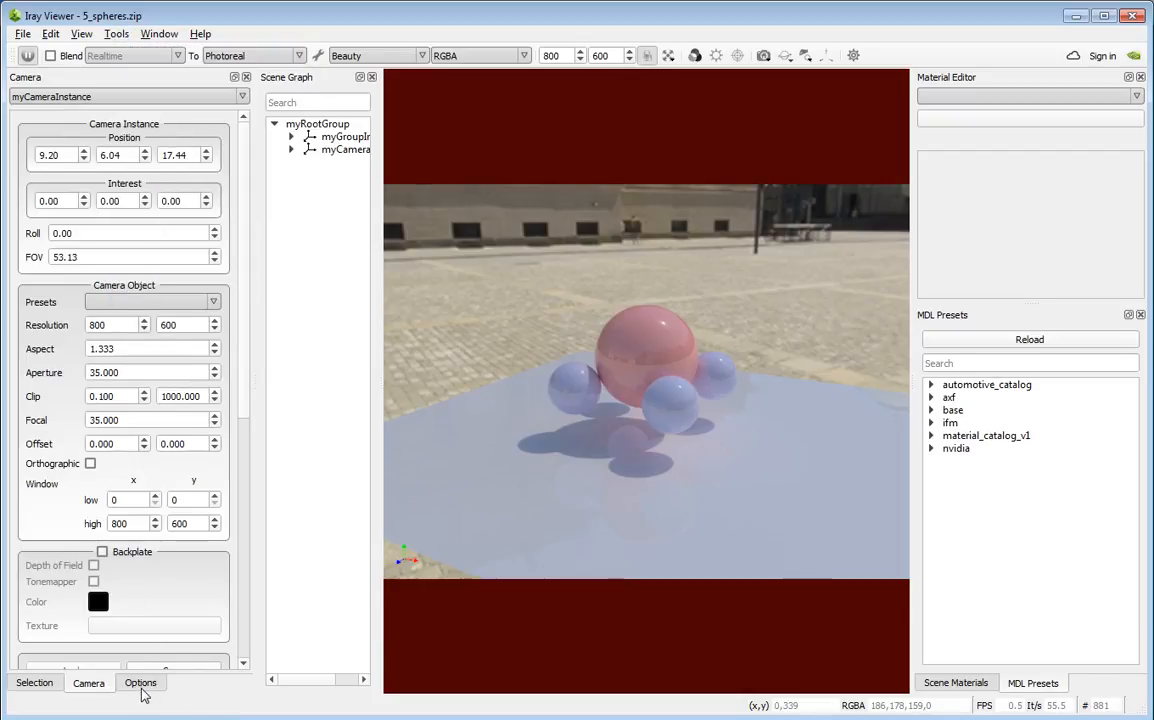
pyautogui.moveTo(604, 360); pyautogui.dragTo(605, 355)
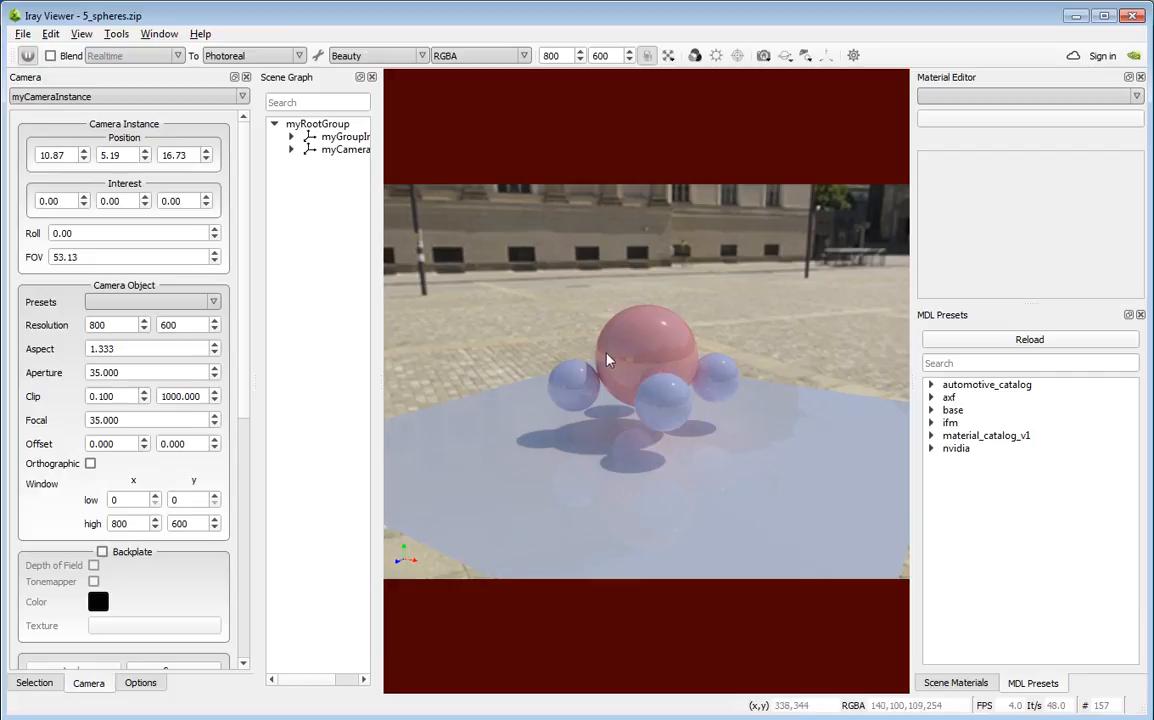
# Select the large red sphere, enlarge the Material Editor and set the diffuse color to cyan (0.0564, 1, 0.949)
pyautogui.click(636, 349)
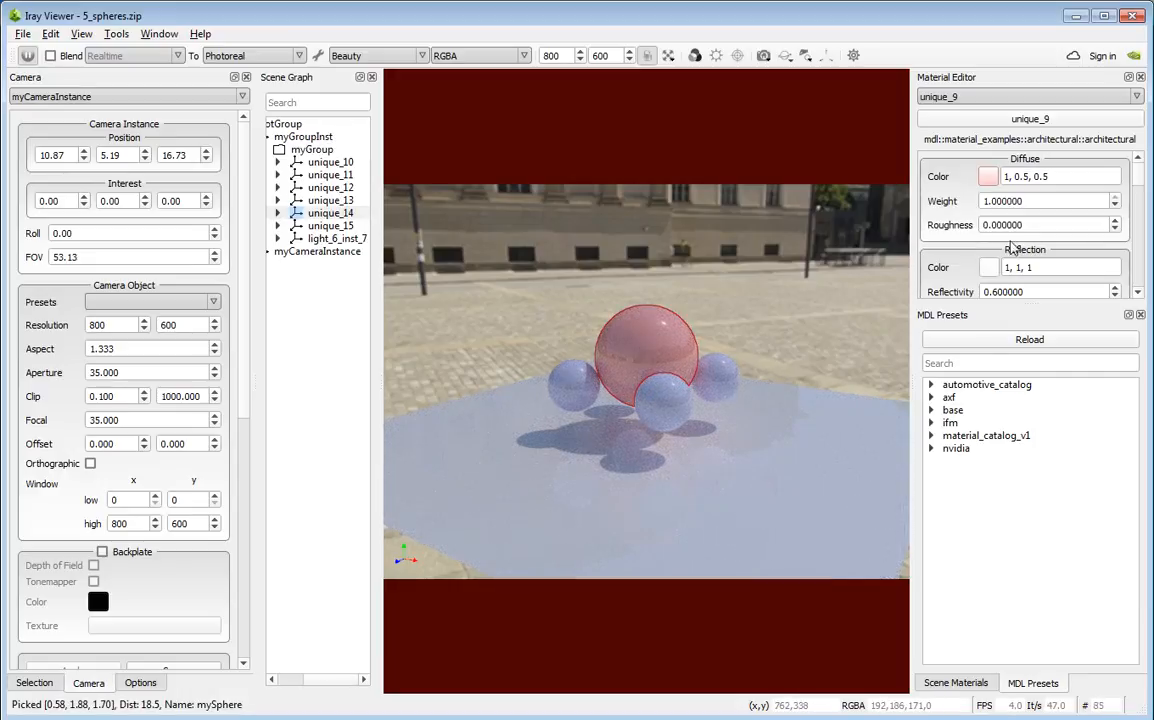
pyautogui.moveTo(1029, 303); pyautogui.dragTo(1029, 440)
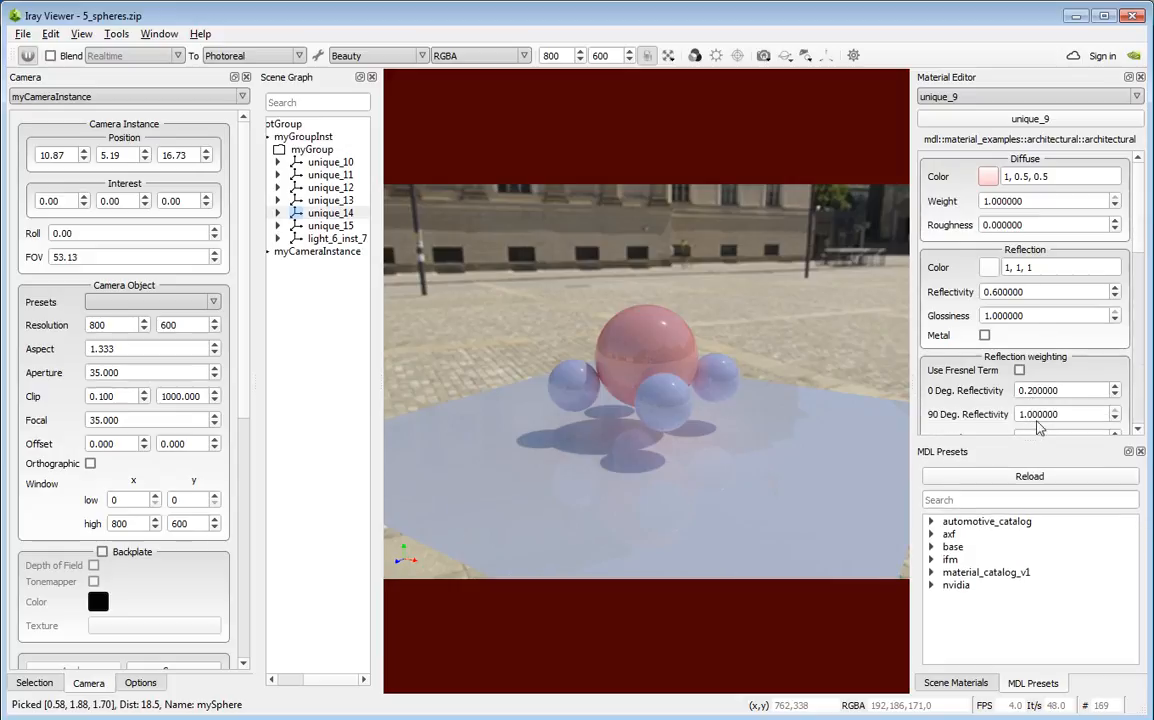
pyautogui.click(988, 177)
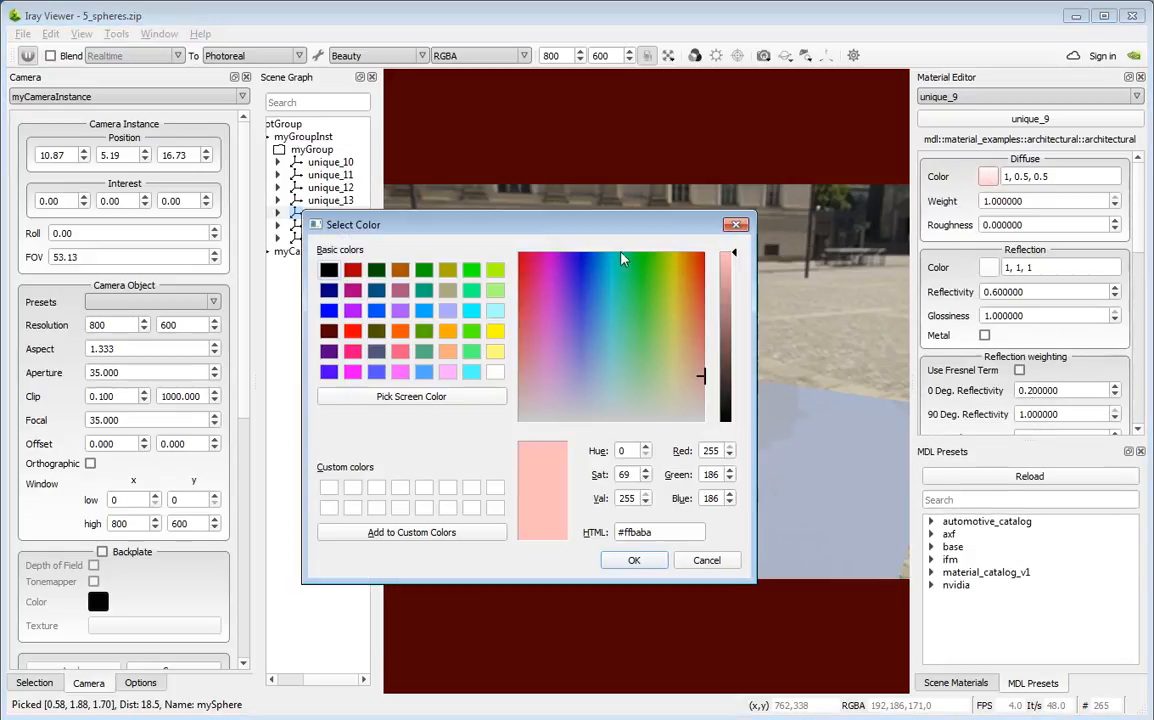
pyautogui.moveTo(545, 230); pyautogui.dragTo(992, 374)
pyautogui.moveTo(1000, 425); pyautogui.dragTo(1059, 442)
pyautogui.click(1083, 706)
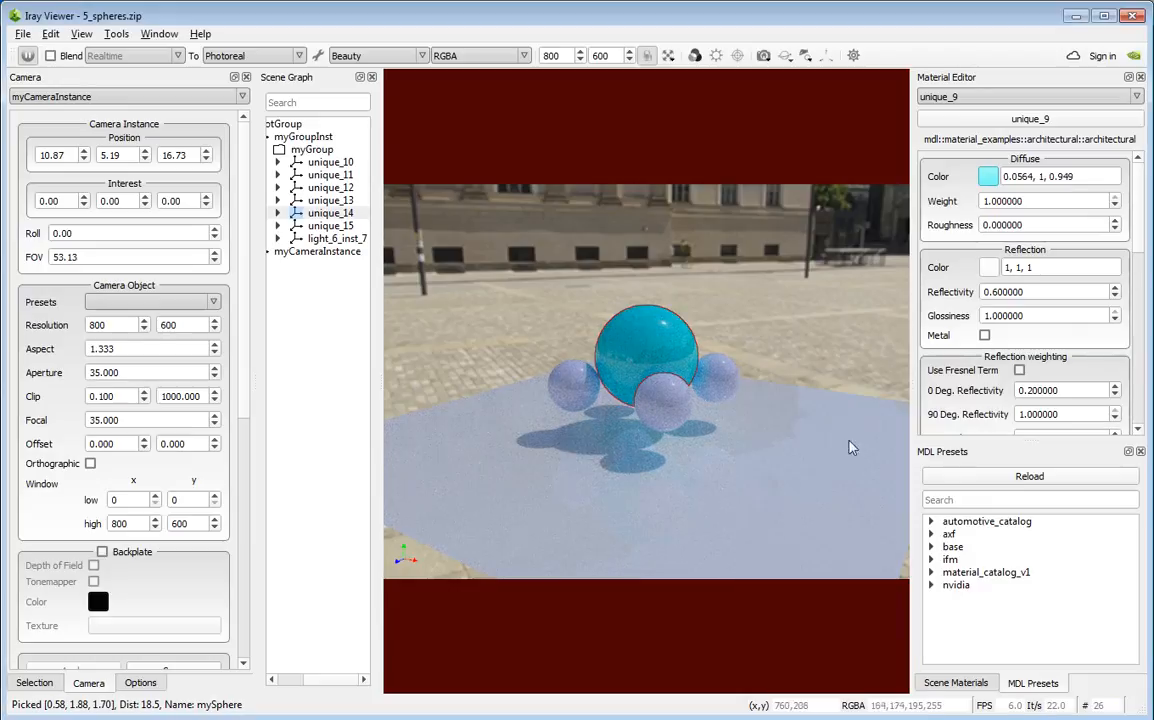
# Show the Selection properties and inspect those of a small sphere and the ground plane
pyautogui.moveTo(721, 461); pyautogui.dragTo(736, 464)
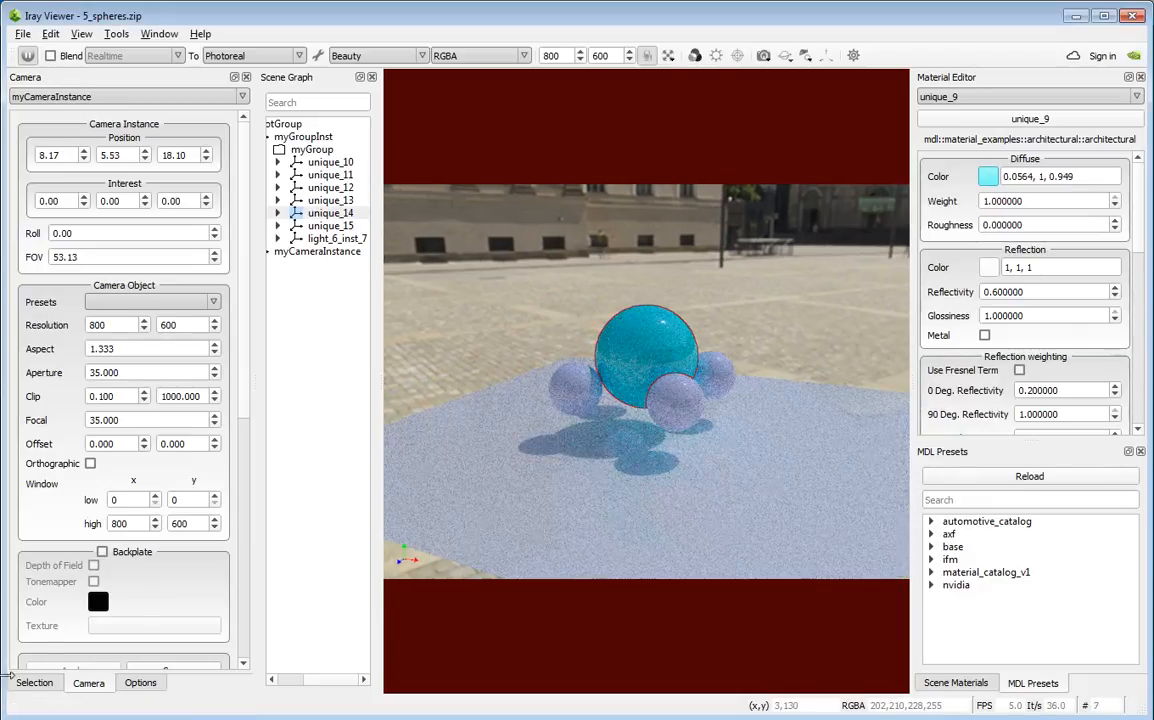
pyautogui.click(20, 688)
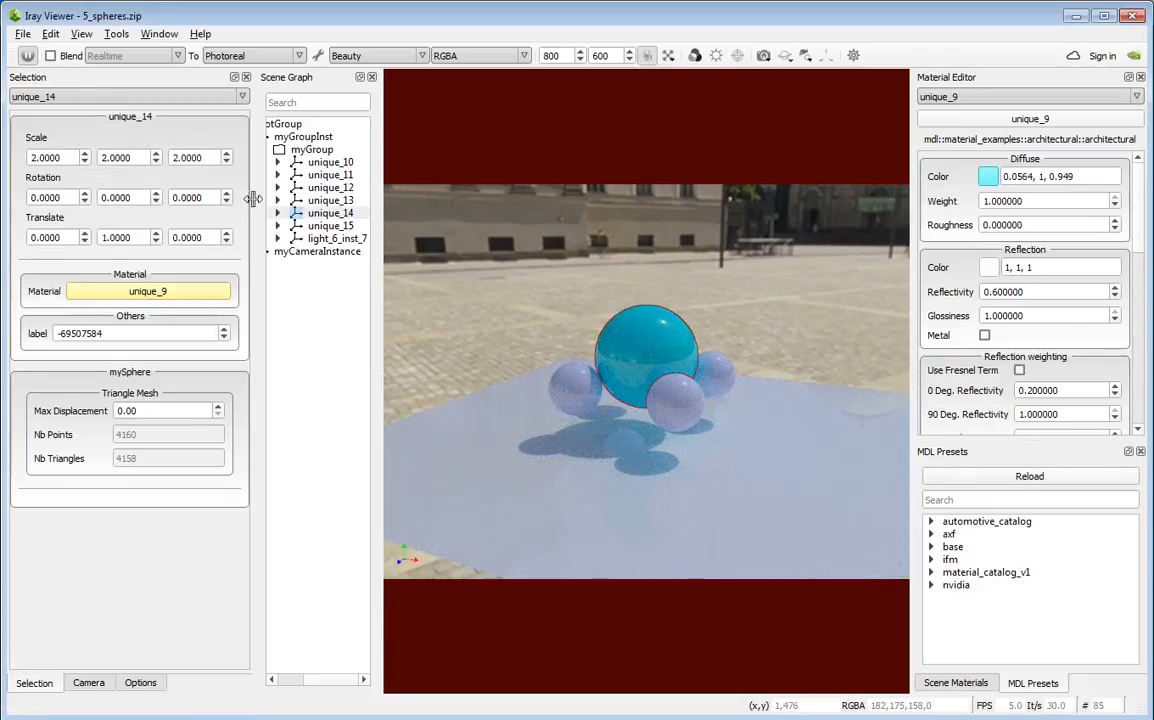
pyautogui.click(575, 393)
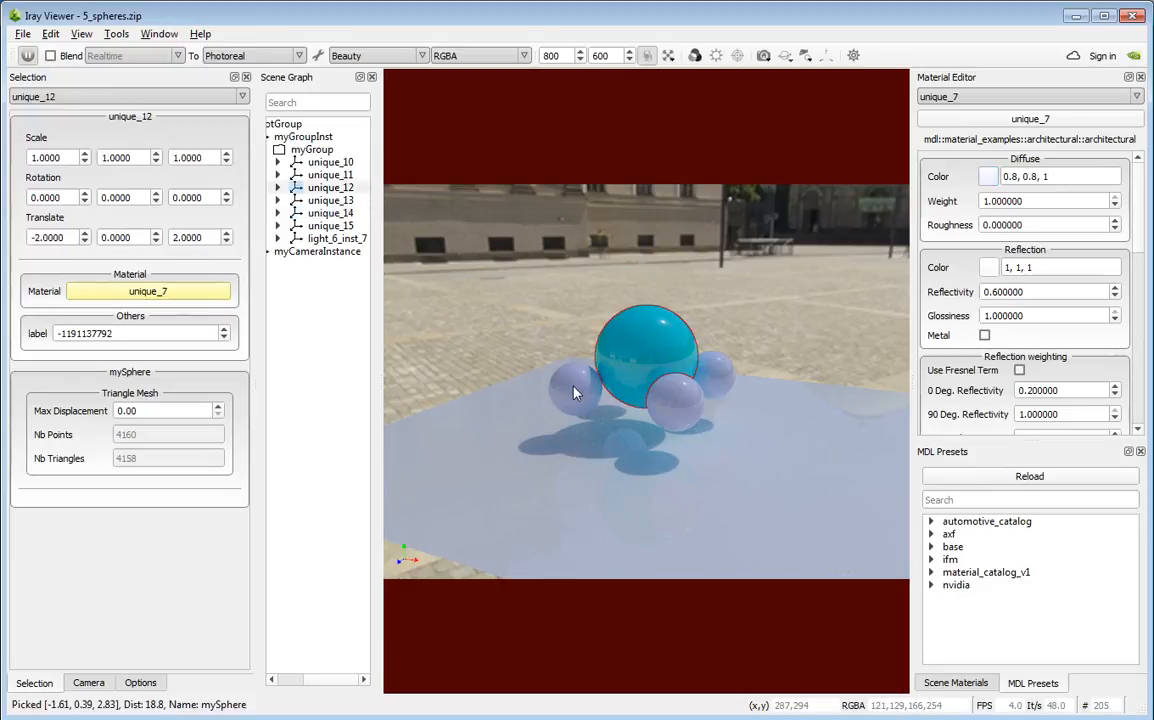
pyautogui.click(579, 463)
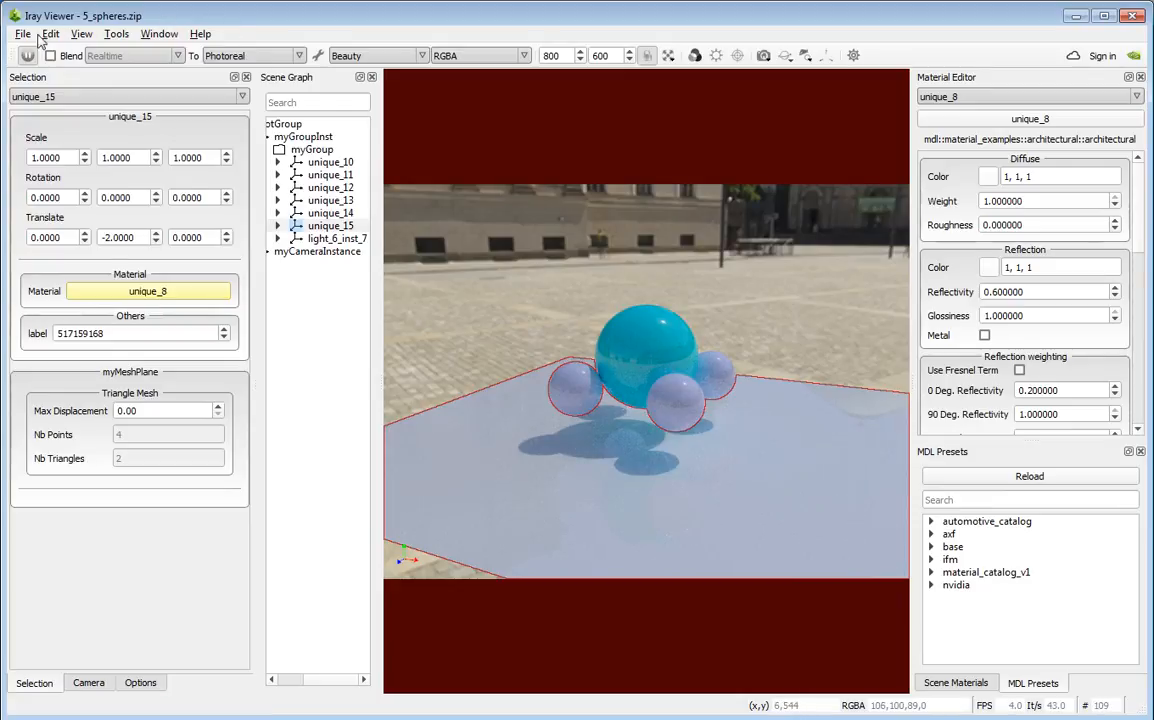
# Compare the Interactive and Realtime render modes on the scene, then return to Photoreal
pyautogui.click(299, 56)
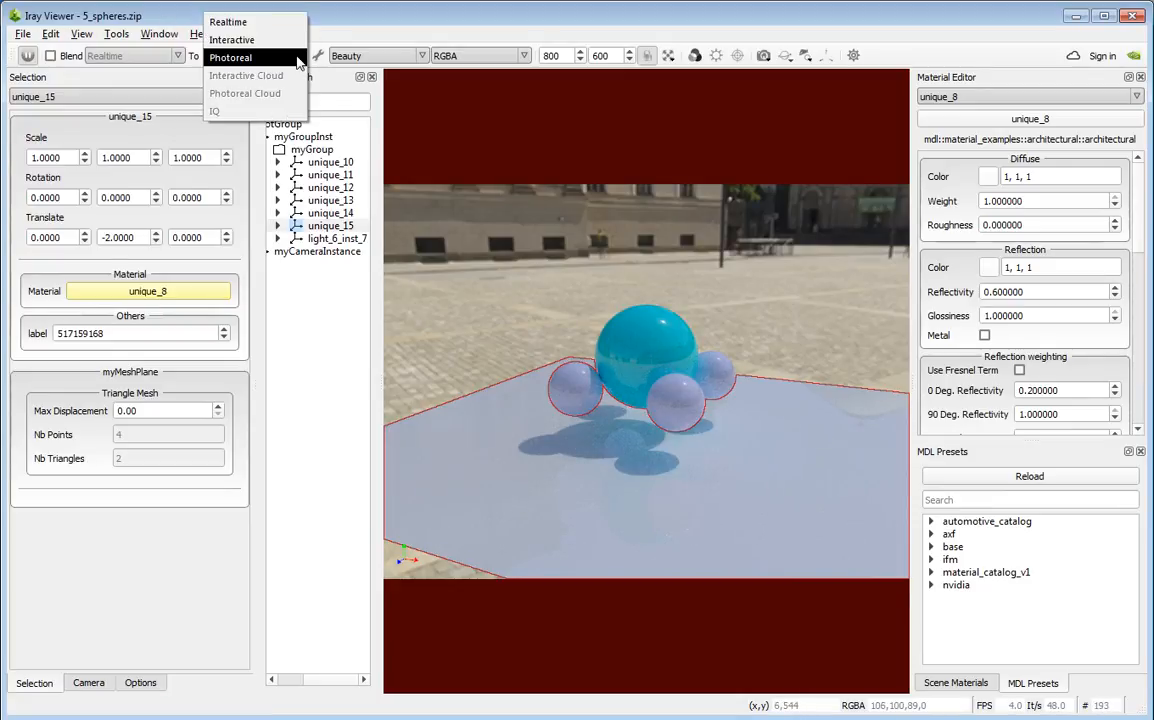
pyautogui.click(266, 42)
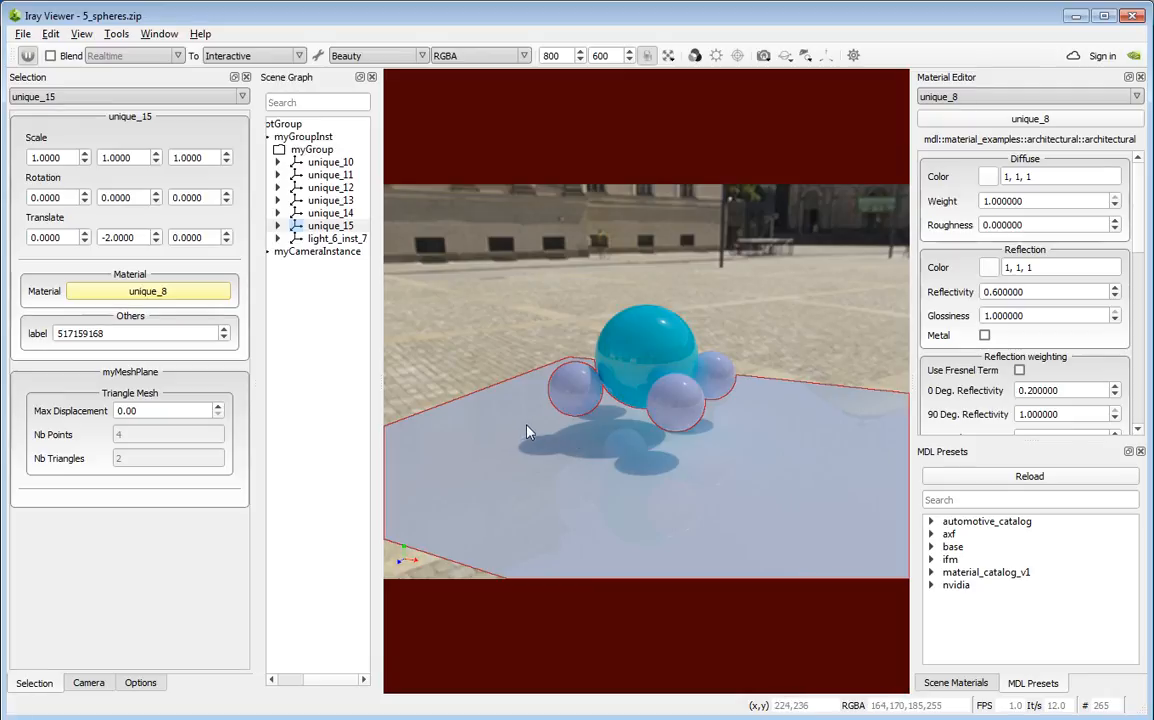
pyautogui.moveTo(527, 425); pyautogui.dragTo(537, 416)
pyautogui.click(290, 56)
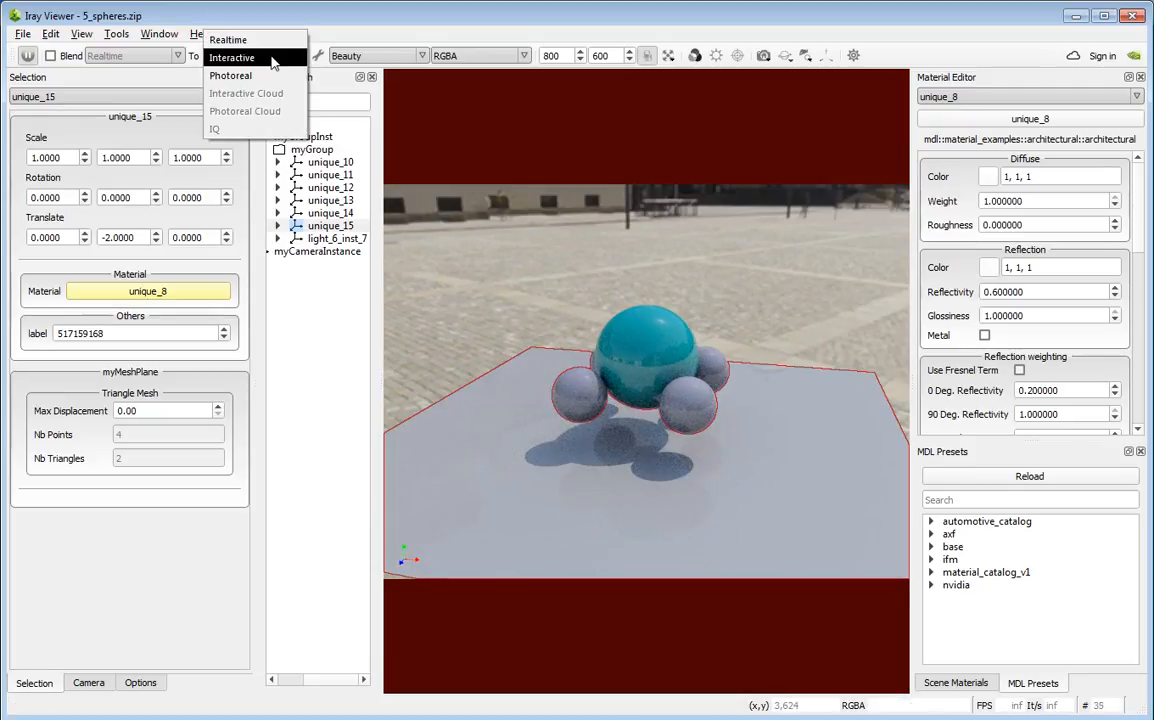
pyautogui.click(240, 36)
pyautogui.moveTo(798, 458); pyautogui.dragTo(778, 459)
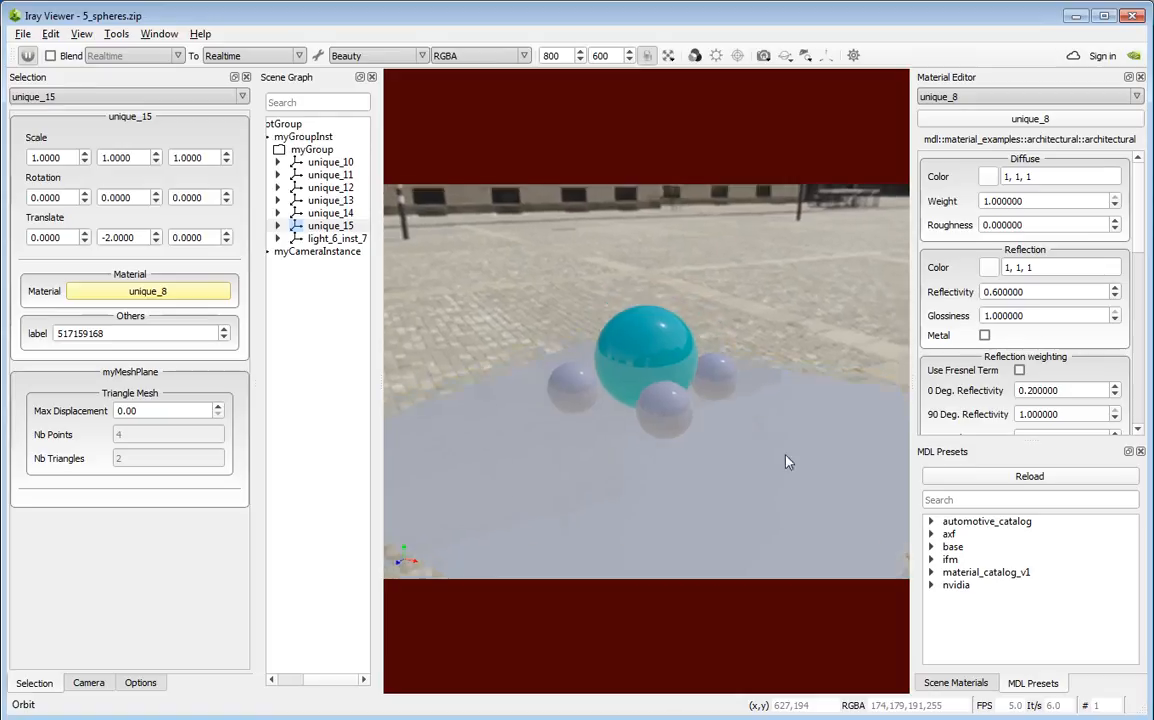
pyautogui.scroll(2, 222, 60)
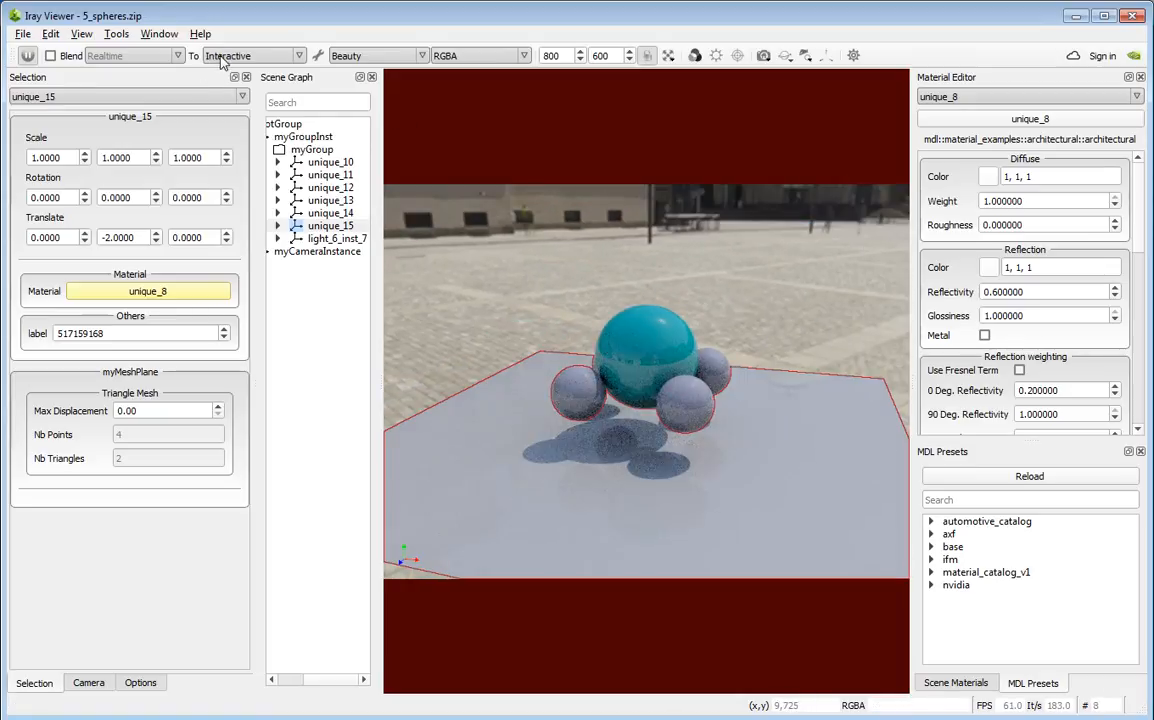
# Preview other render outputs such as Depth and UVs, then return to the Beauty output
pyautogui.click(405, 57)
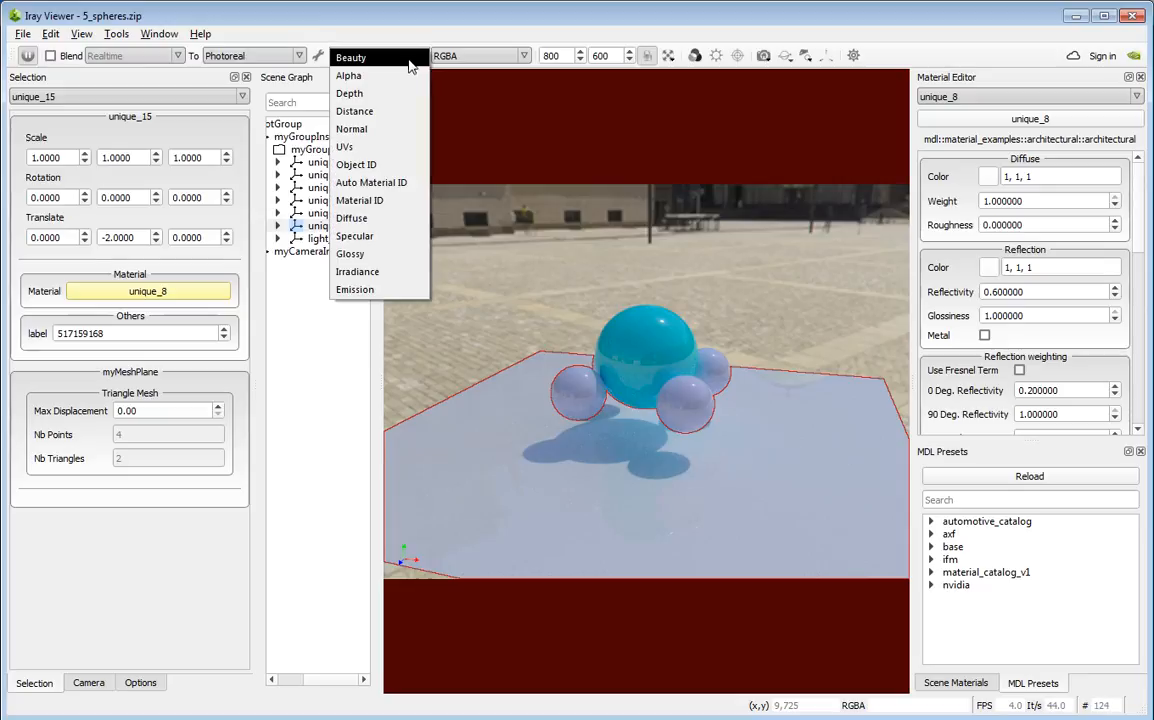
pyautogui.click(408, 111)
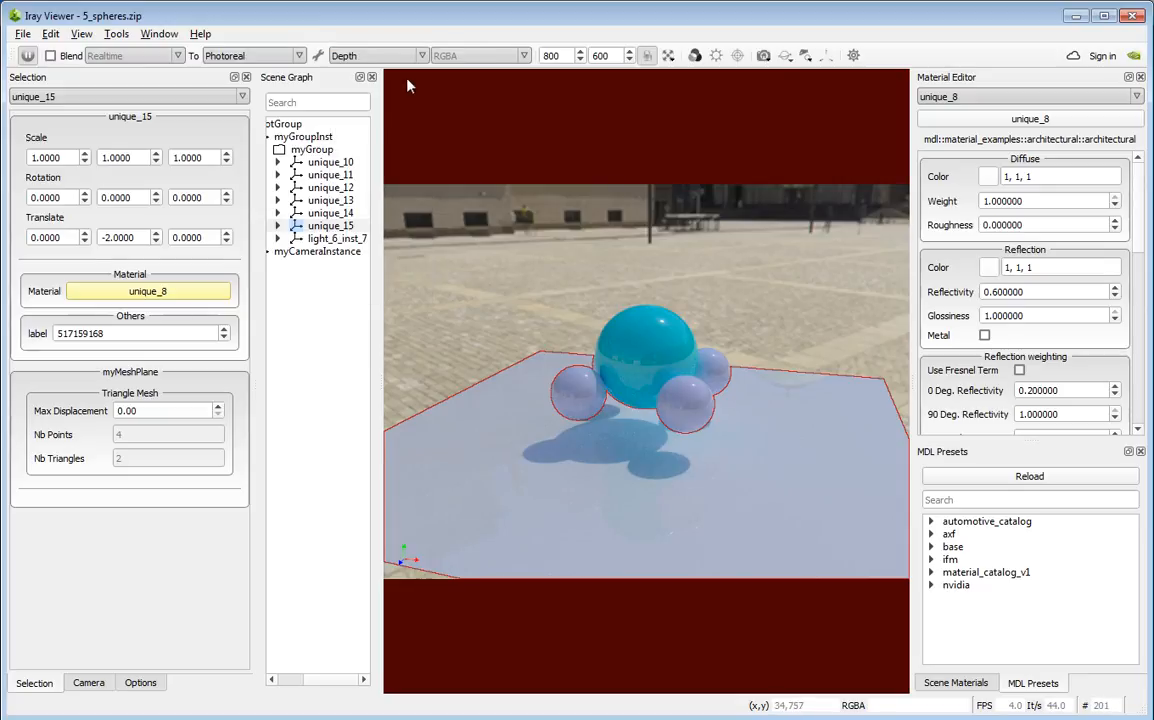
pyautogui.scroll(-1, 400, 58)
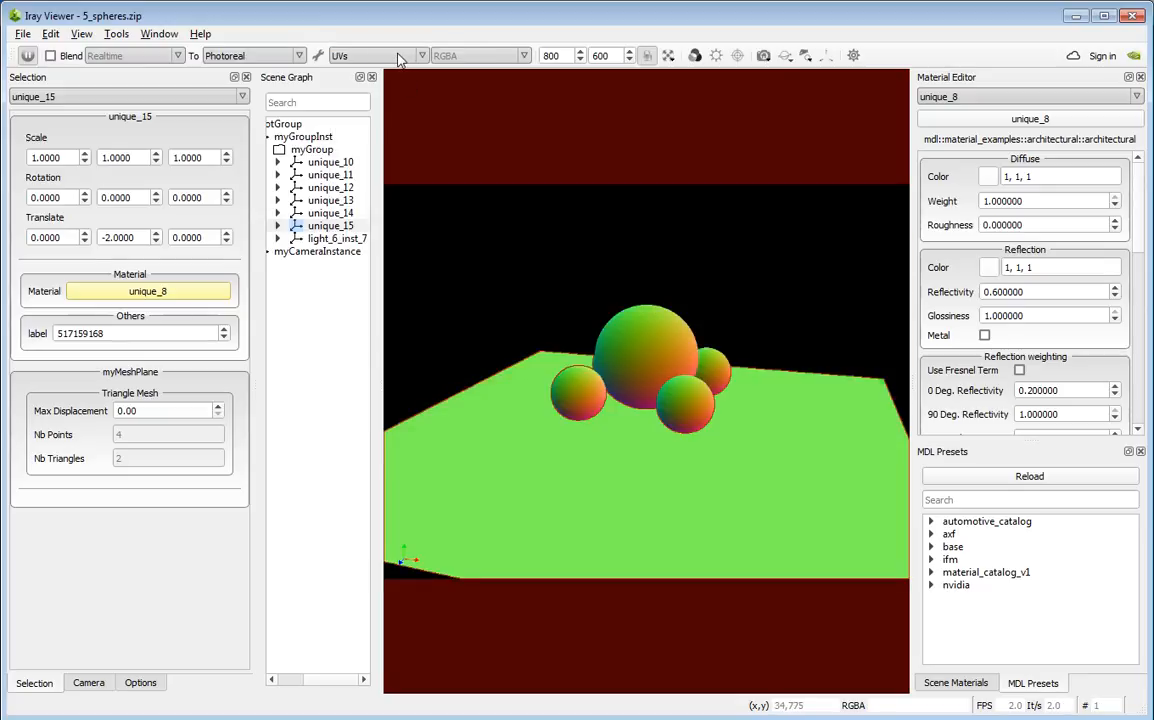
pyautogui.scroll(-1, 398, 58)
pyautogui.scroll(-1, 398, 58)
pyautogui.scroll(-1, 398, 58)
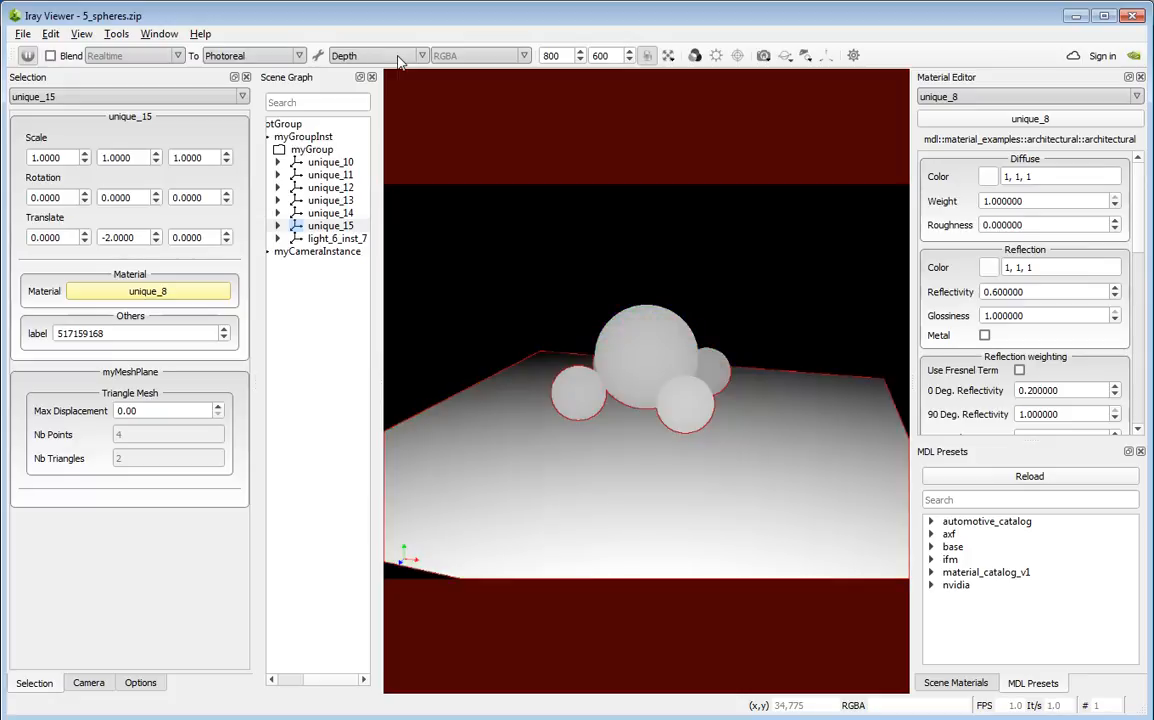
pyautogui.scroll(-1, 398, 58)
pyautogui.scroll(6, 398, 58)
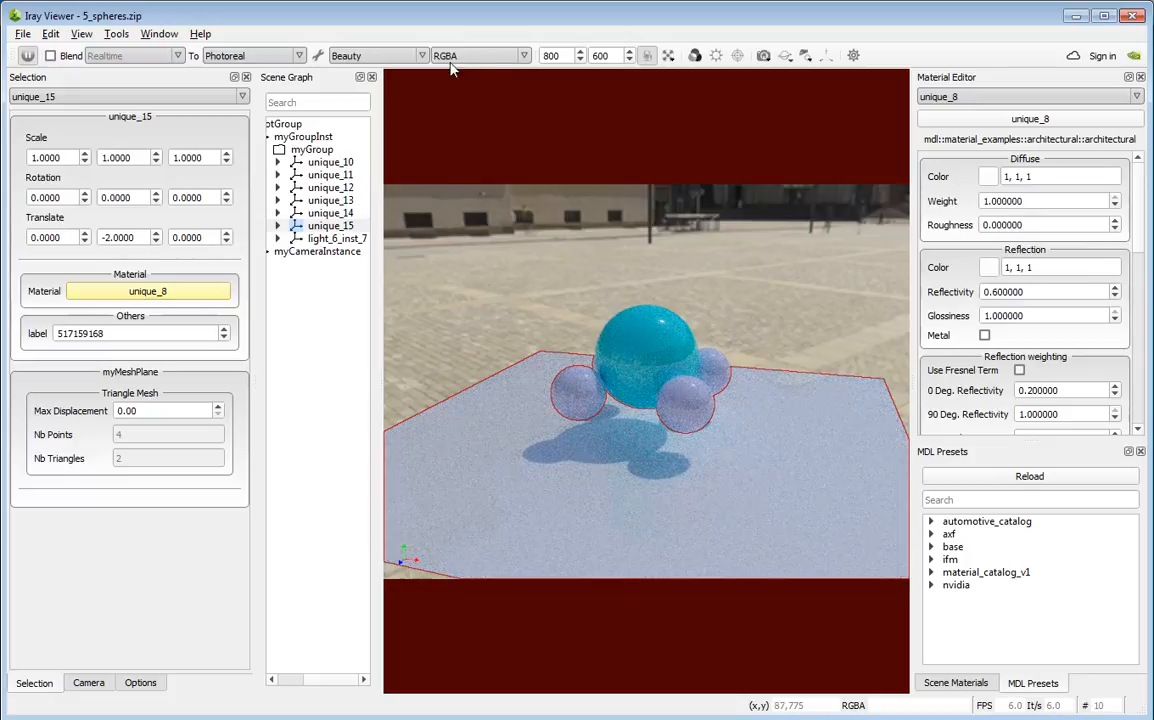
# Adjust the Tonemapper's Exposure Value to brighten the render, keeping the Tonemapper enabled, then close its settings
pyautogui.click(647, 55)
pyautogui.moveTo(514, 295); pyautogui.dragTo(789, 182)
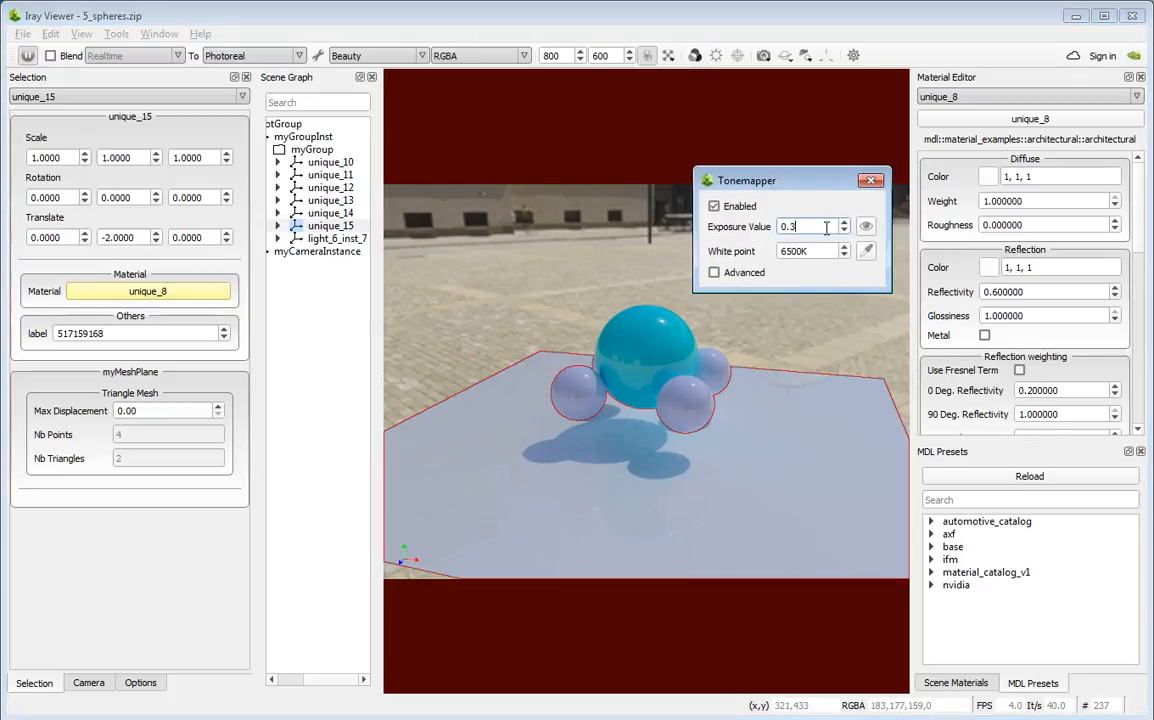
pyautogui.scroll(2, 826, 228)
pyautogui.scroll(-3, 823, 228)
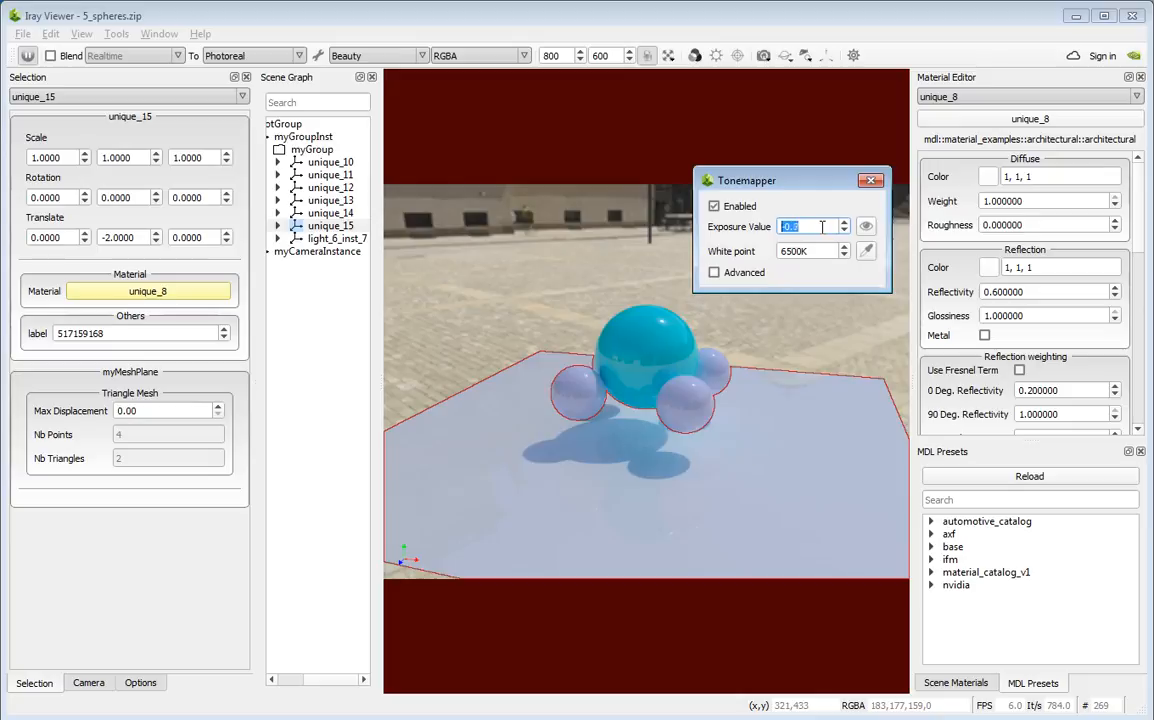
pyautogui.click(871, 180)
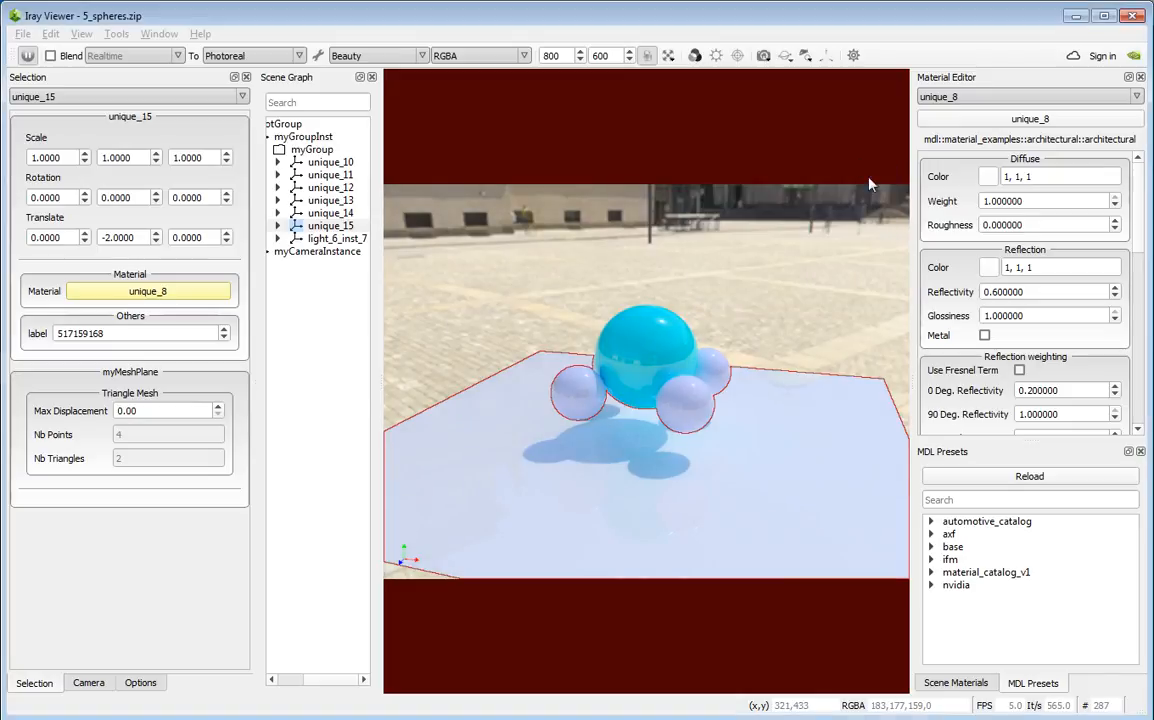
# Switch the Environment Type to Sun and Sky and set the sun's time to 17:58, then close the Environment settings
pyautogui.click(715, 57)
pyautogui.moveTo(605, 161); pyautogui.dragTo(262, 169)
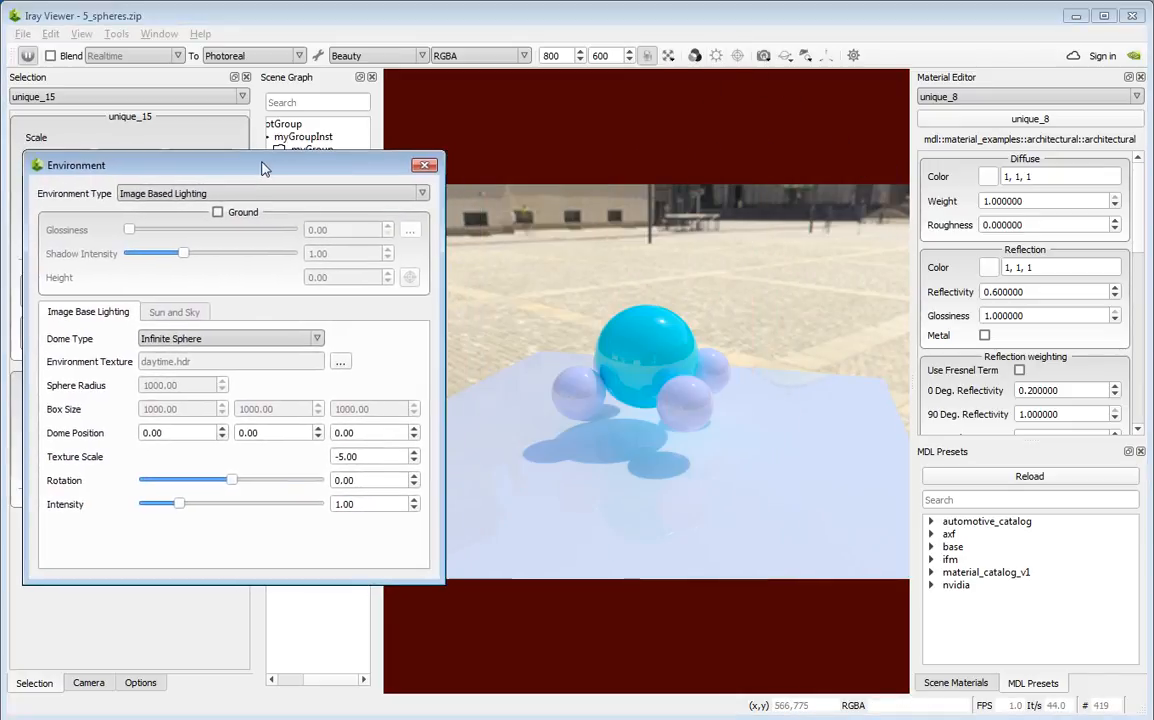
pyautogui.click(207, 196)
pyautogui.click(206, 214)
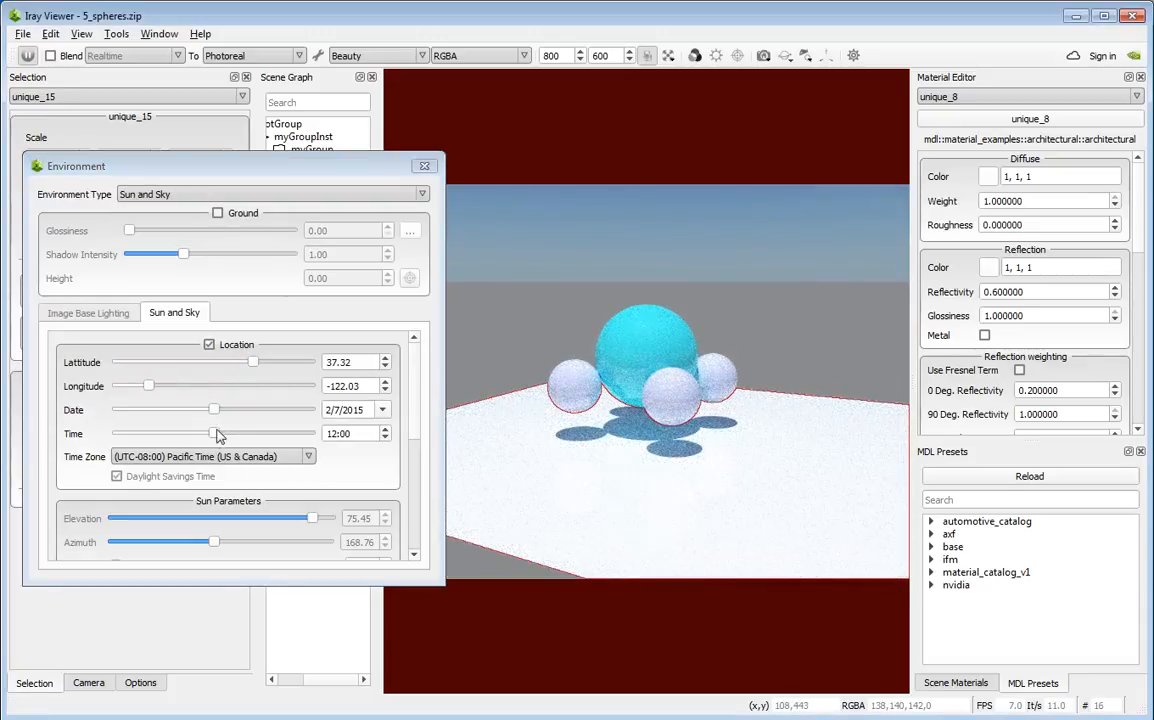
pyautogui.moveTo(217, 435); pyautogui.dragTo(263, 440)
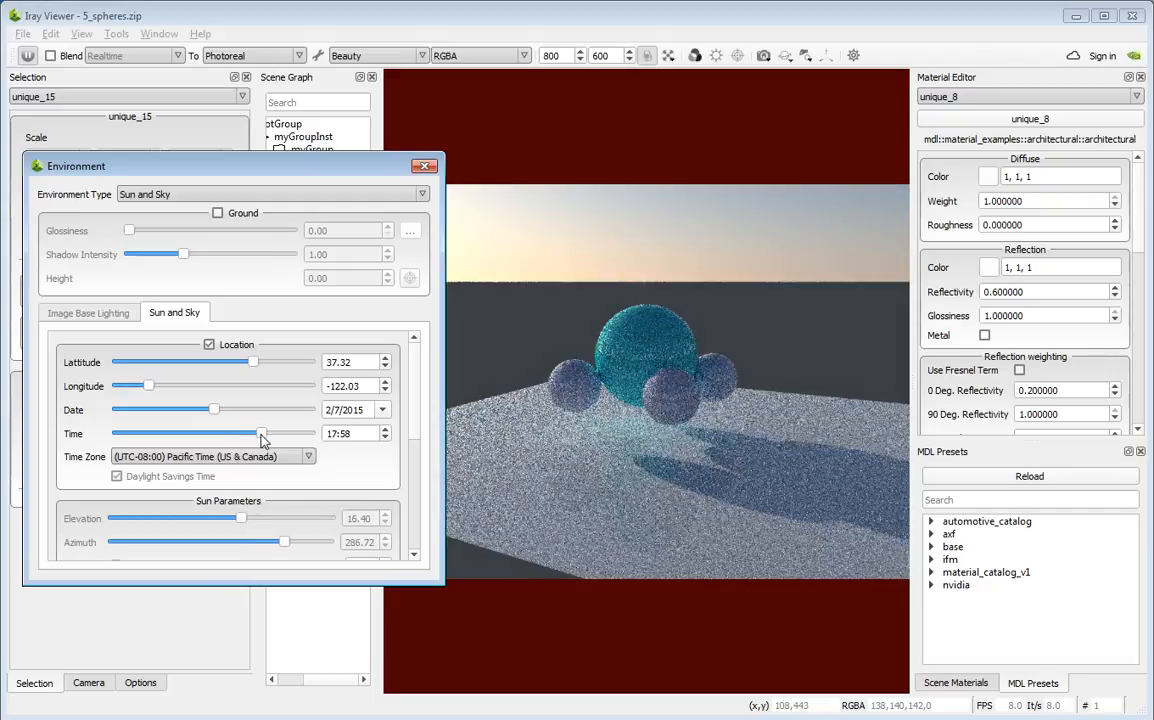
pyautogui.click(424, 167)
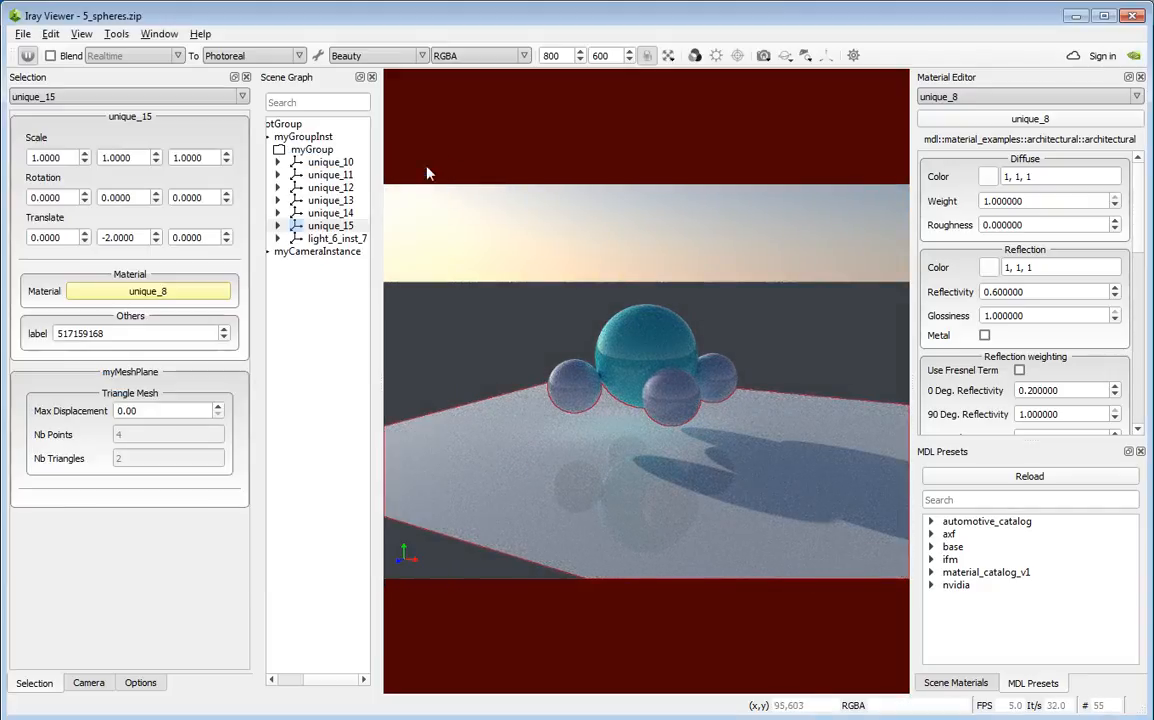
# Pick a new camera interest point in the scene and orbit the camera around the spheres
pyautogui.click(737, 57)
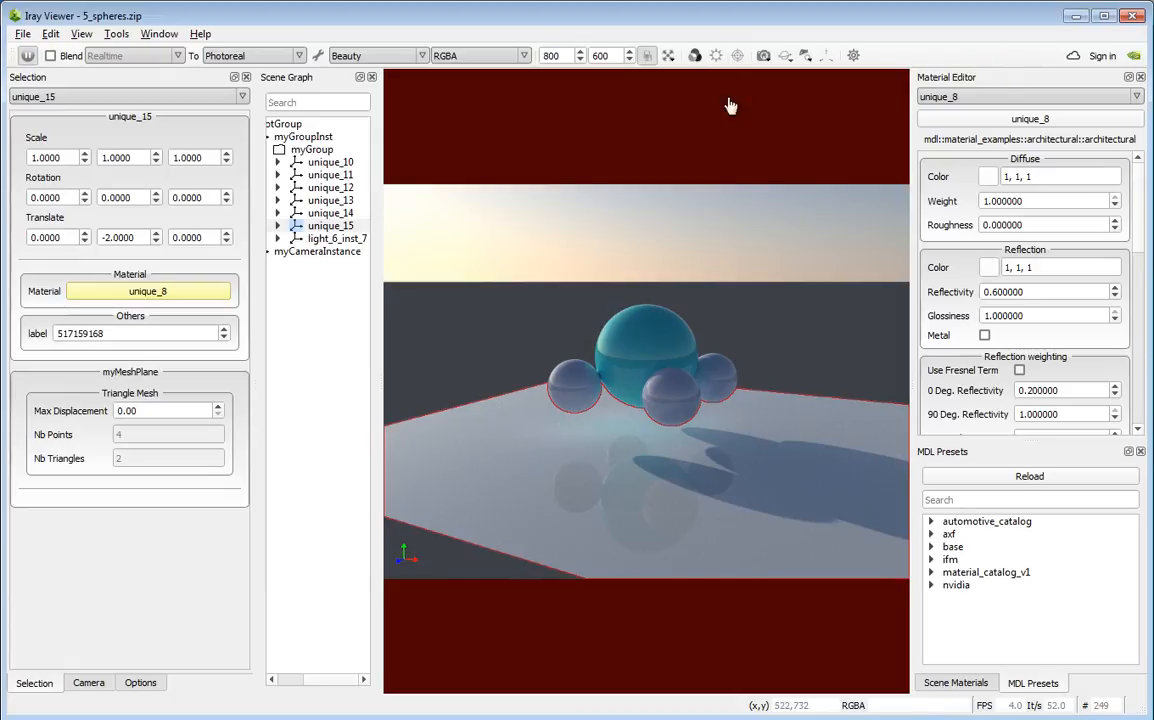
pyautogui.click(427, 464)
pyautogui.moveTo(427, 464); pyautogui.dragTo(657, 399)
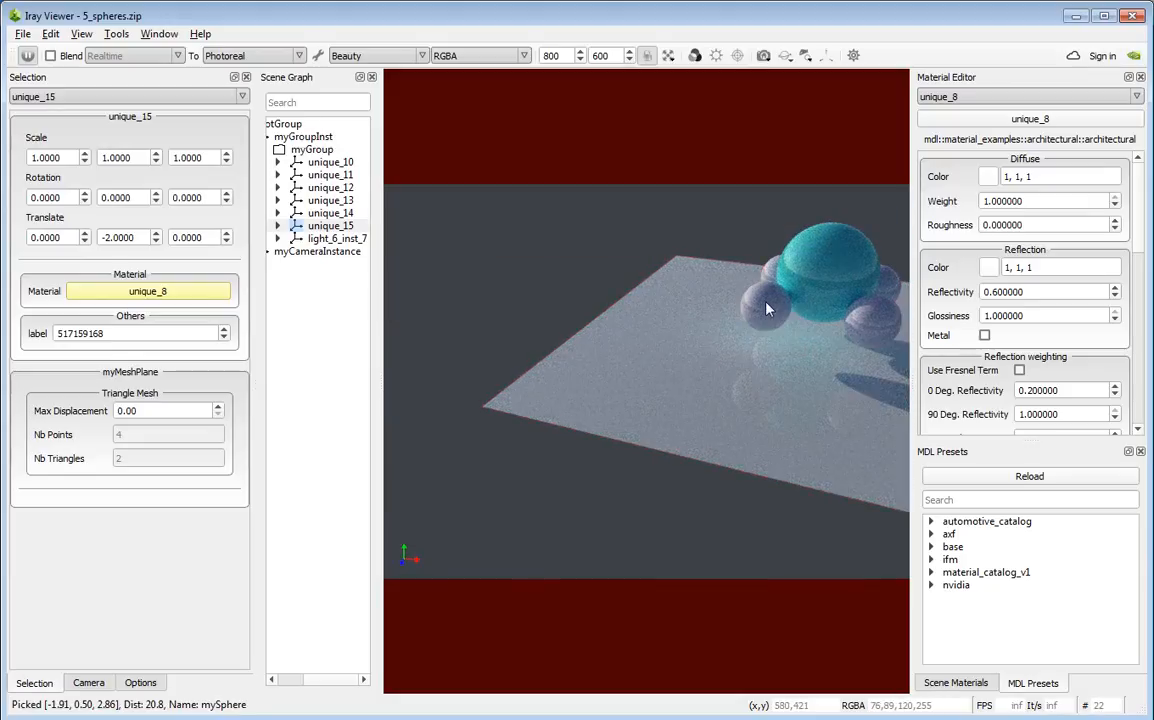
pyautogui.moveTo(762, 301); pyautogui.dragTo(791, 322)
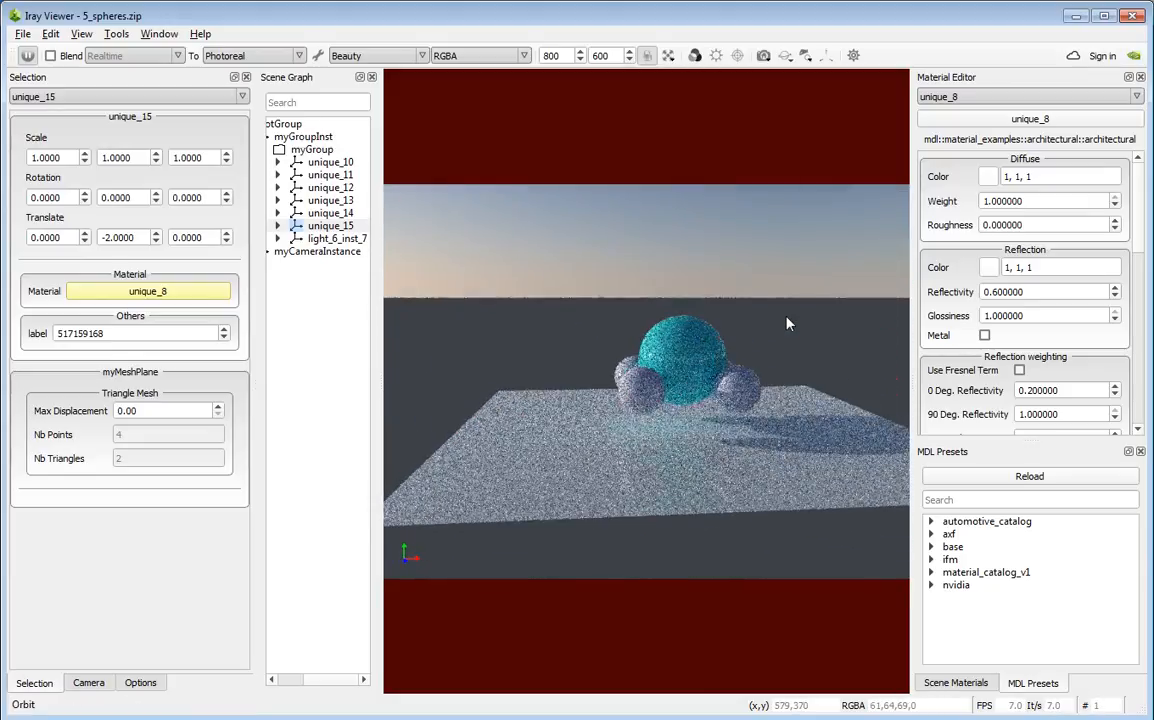
# Reset the camera to iview_home_camera_inst and review the View preferences
pyautogui.click(764, 56)
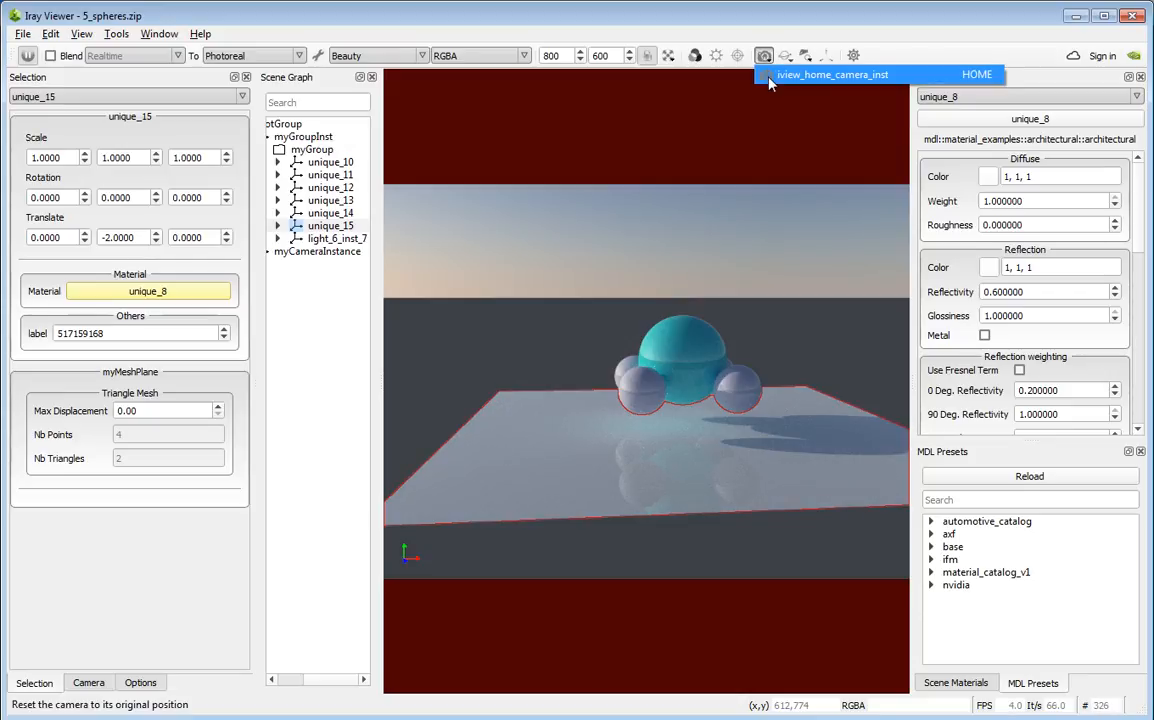
pyautogui.click(769, 78)
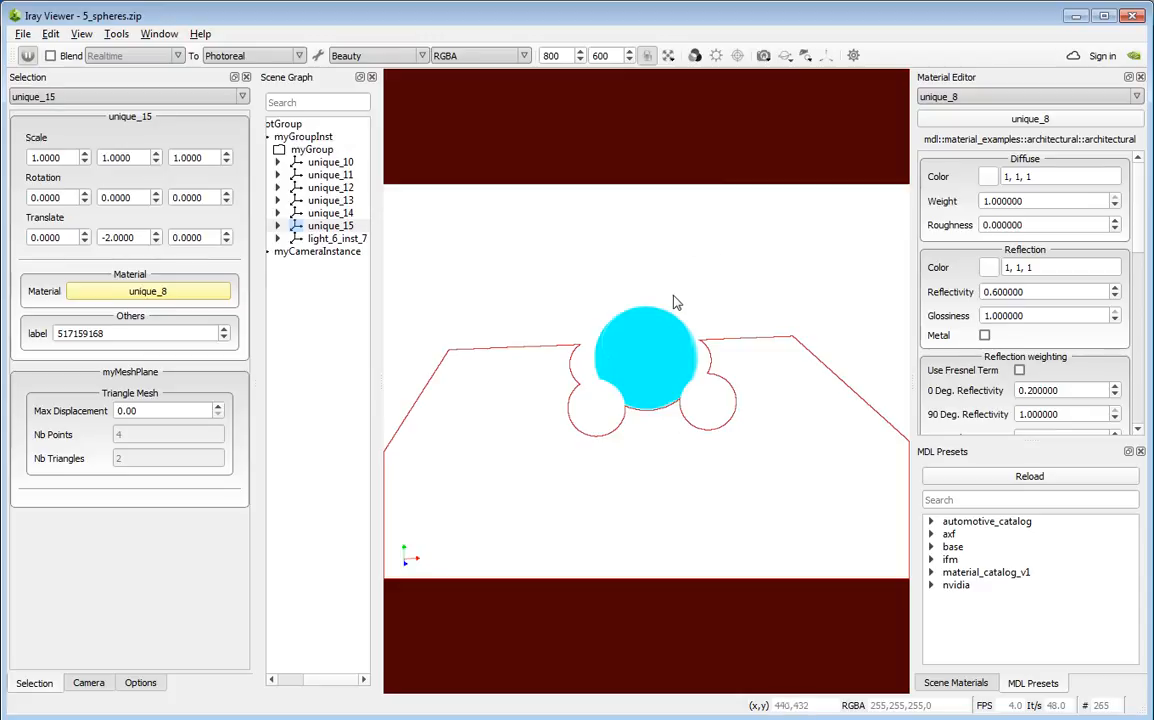
pyautogui.click(853, 55)
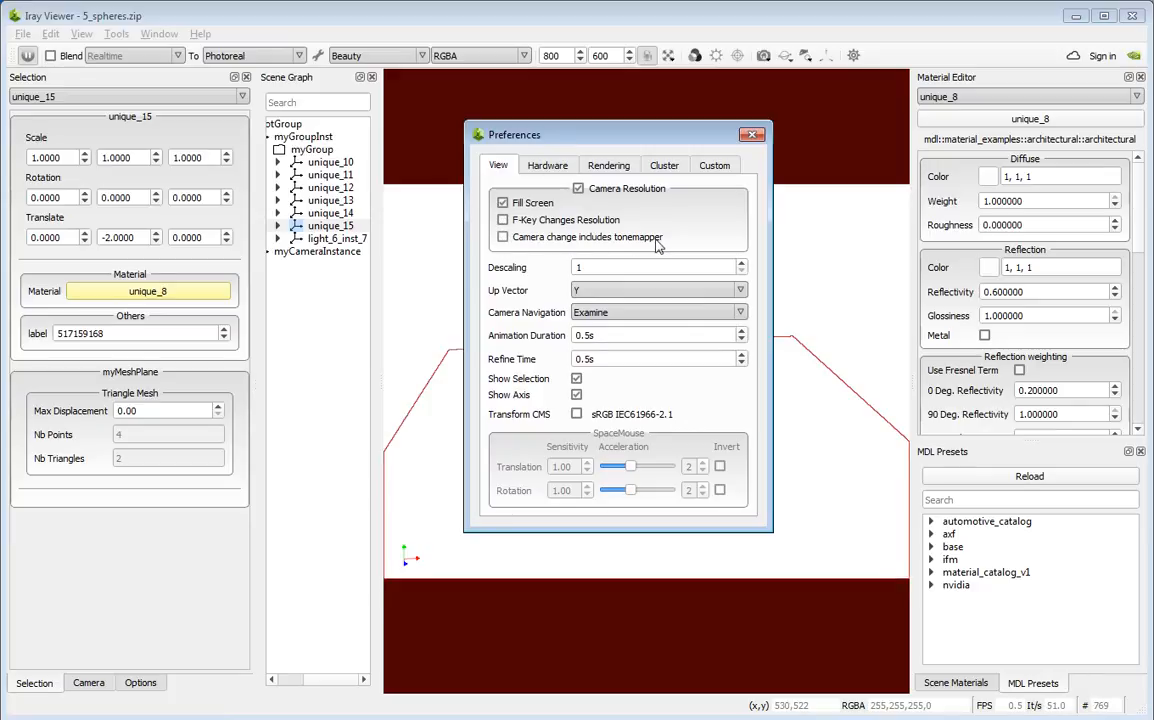
pyautogui.click(753, 137)
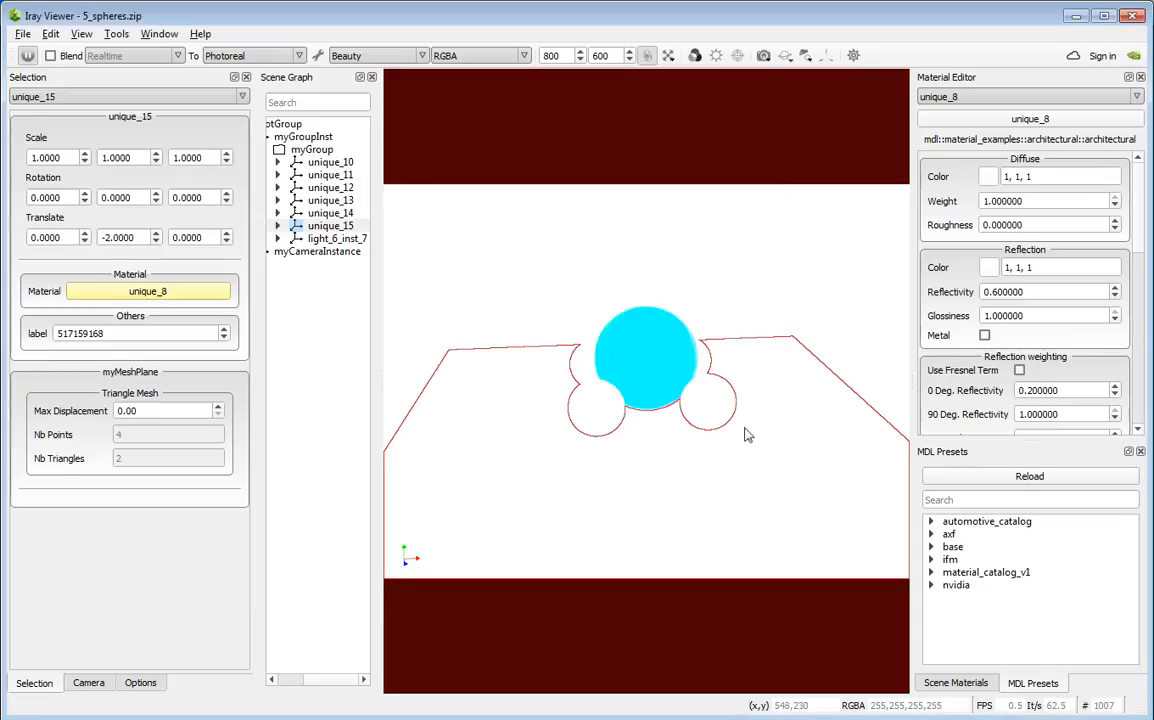
# Apply Auto Exposure from the ground plane in front of the spheres, orbit the scene and select the small sphere unique_12
pyautogui.rightClick(667, 449)
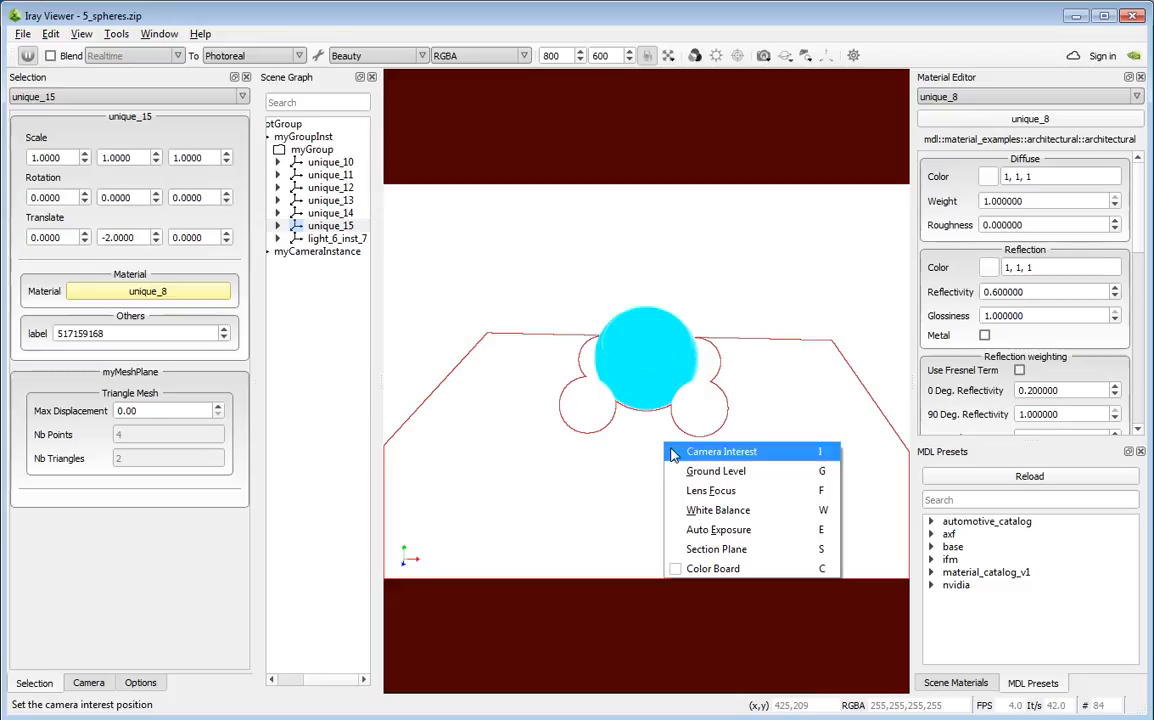
pyautogui.click(688, 531)
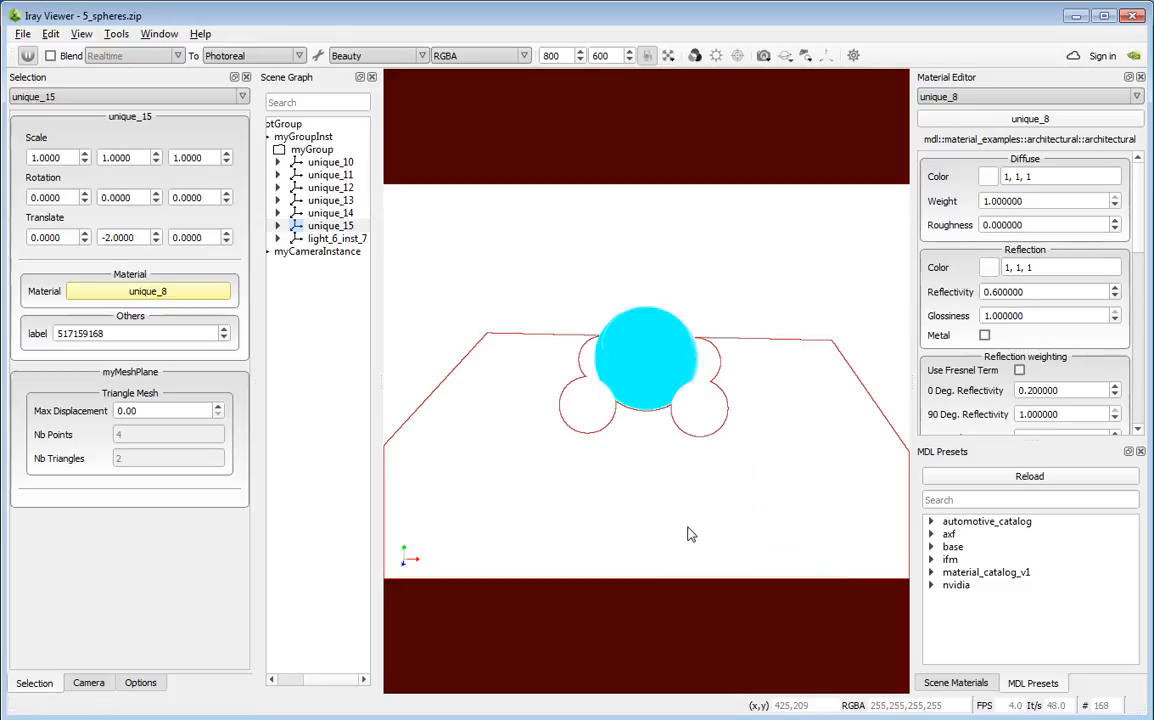
pyautogui.moveTo(662, 510); pyautogui.dragTo(614, 449)
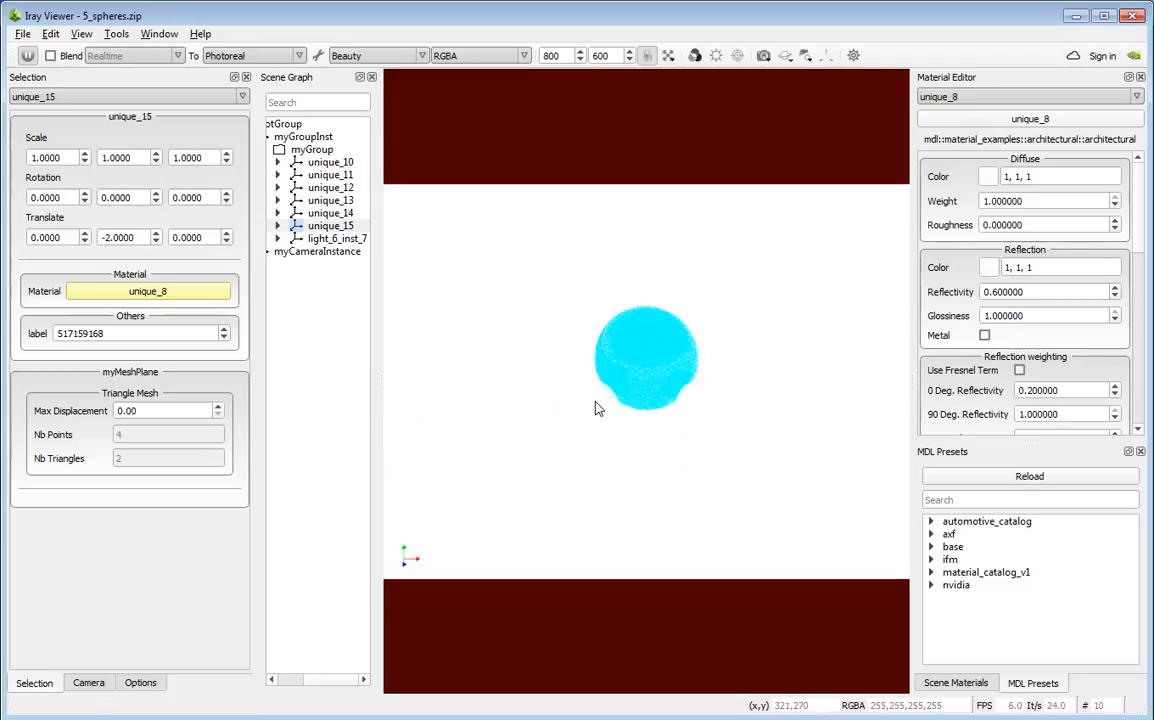
pyautogui.click(588, 406)
pyautogui.moveTo(585, 406); pyautogui.dragTo(595, 455)
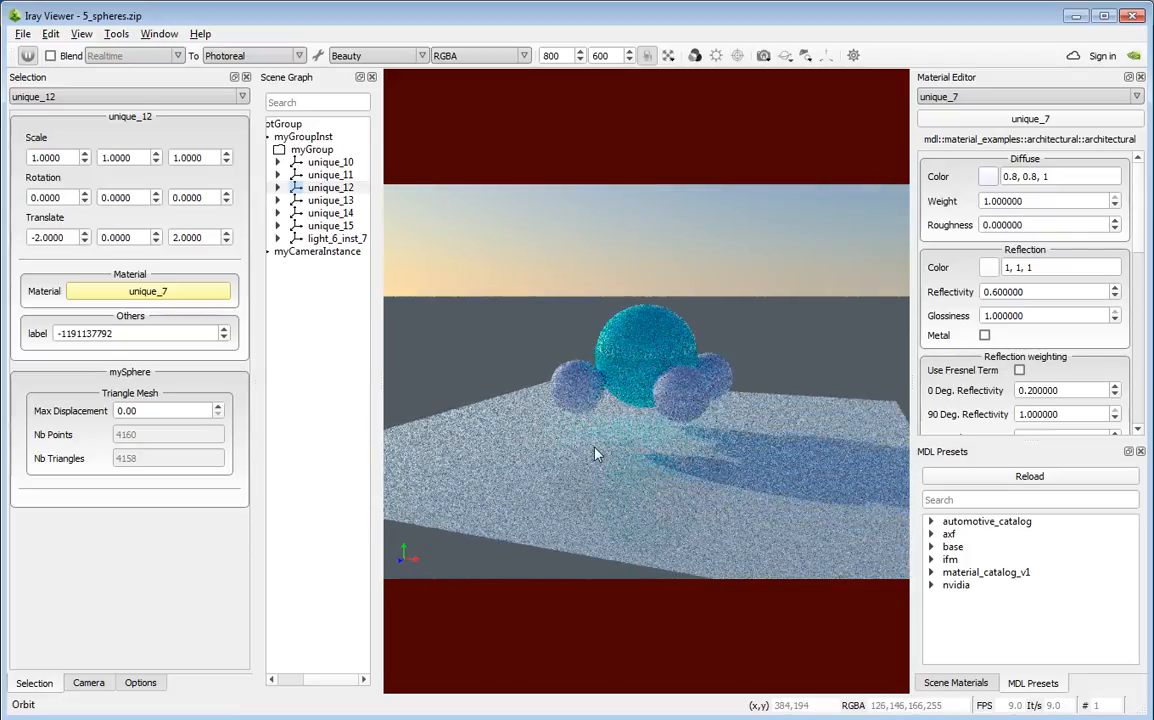
# Apply Auto Exposure from the small sphere unique_12, then select the ground plane and orbit the scene
pyautogui.click(582, 400)
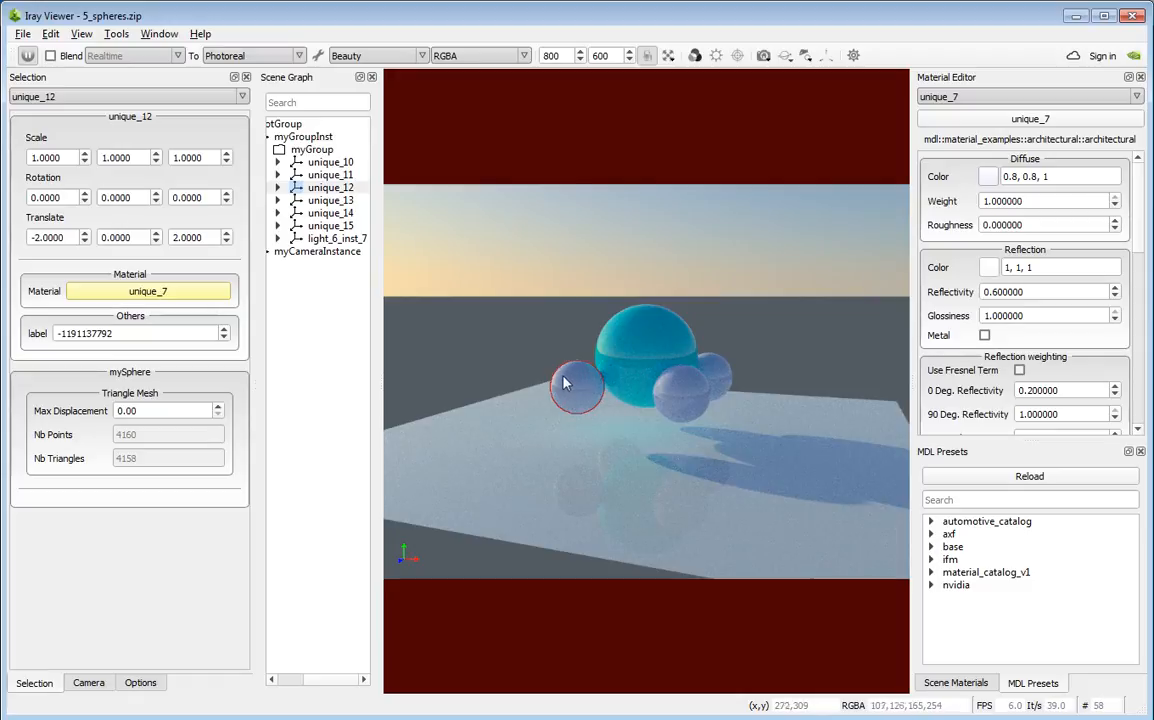
pyautogui.rightClick(562, 378)
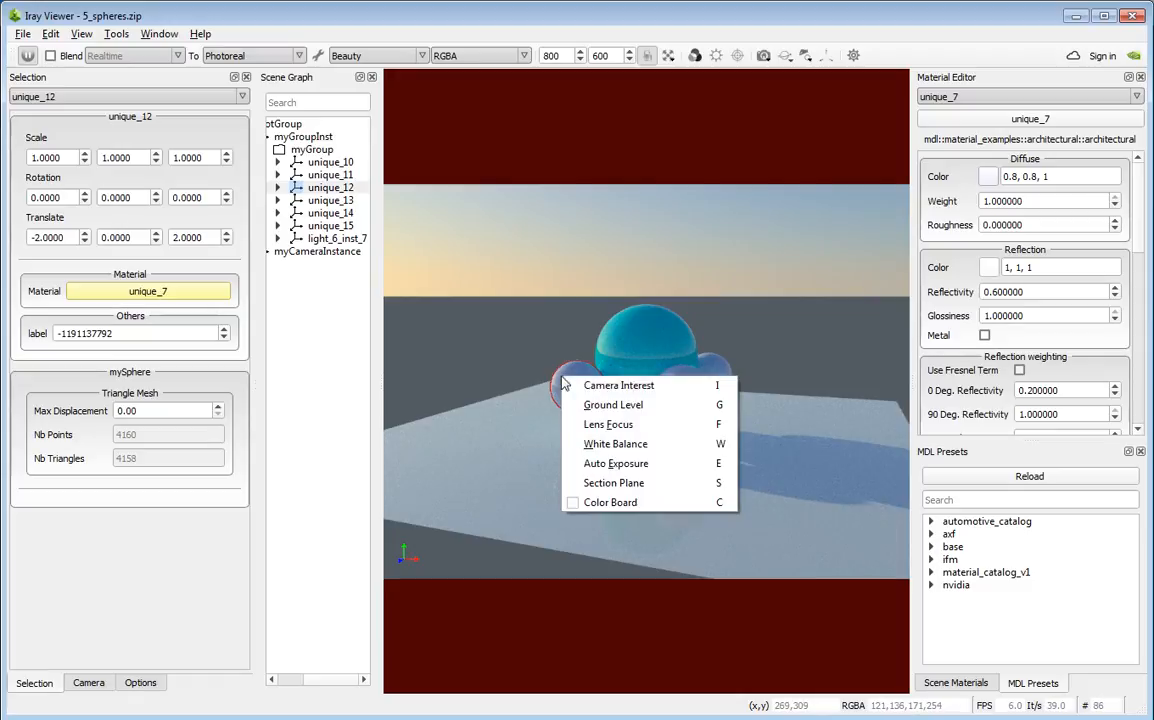
pyautogui.click(660, 466)
pyautogui.click(515, 451)
pyautogui.moveTo(515, 451); pyautogui.dragTo(647, 458)
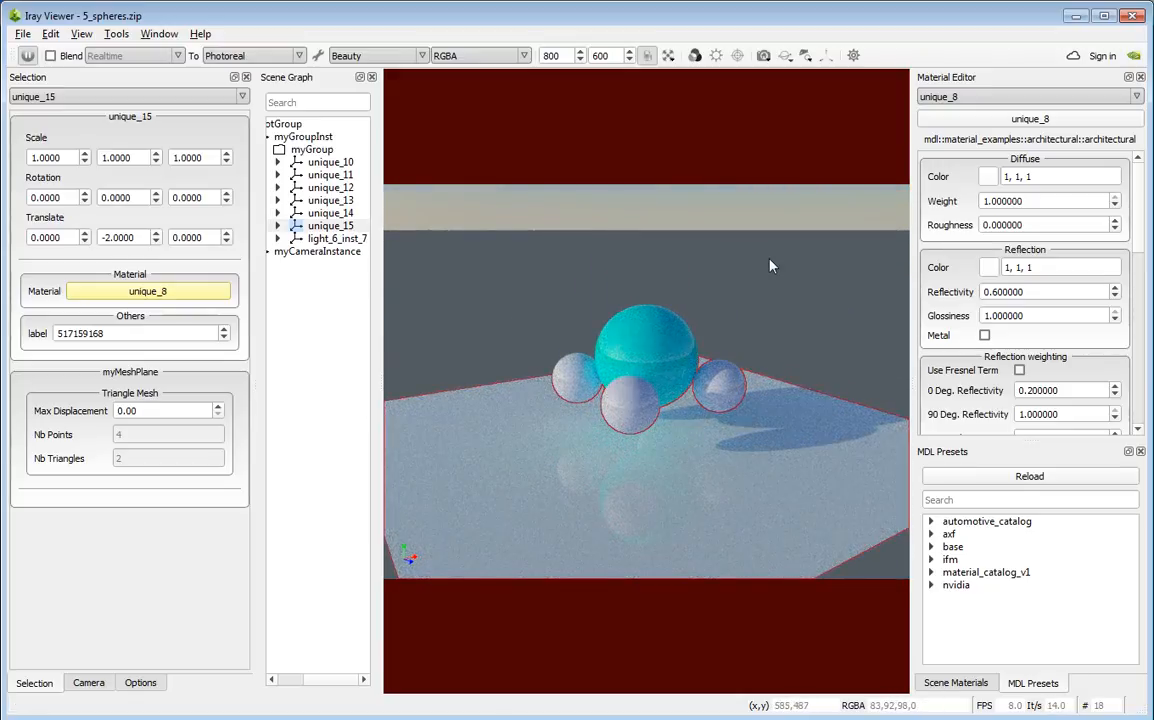
# Show the transform manipulator and move the large cyan sphere to about 0.97, 1.44, 0.50
pyautogui.click(826, 57)
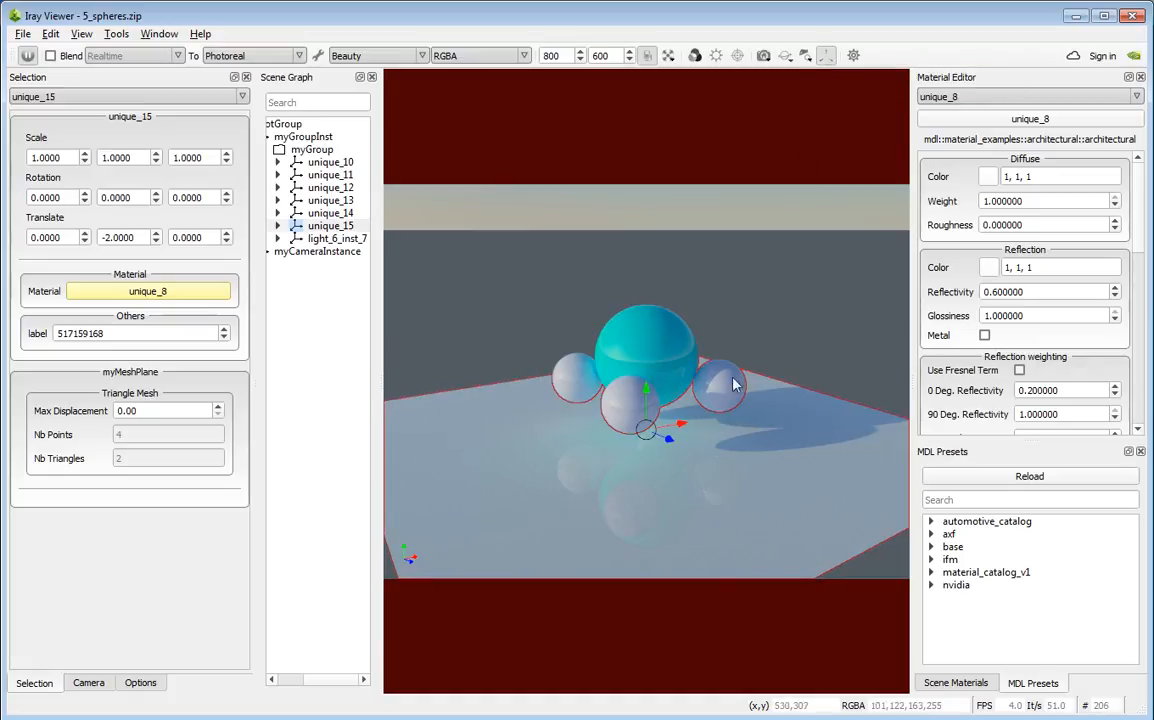
pyautogui.click(668, 334)
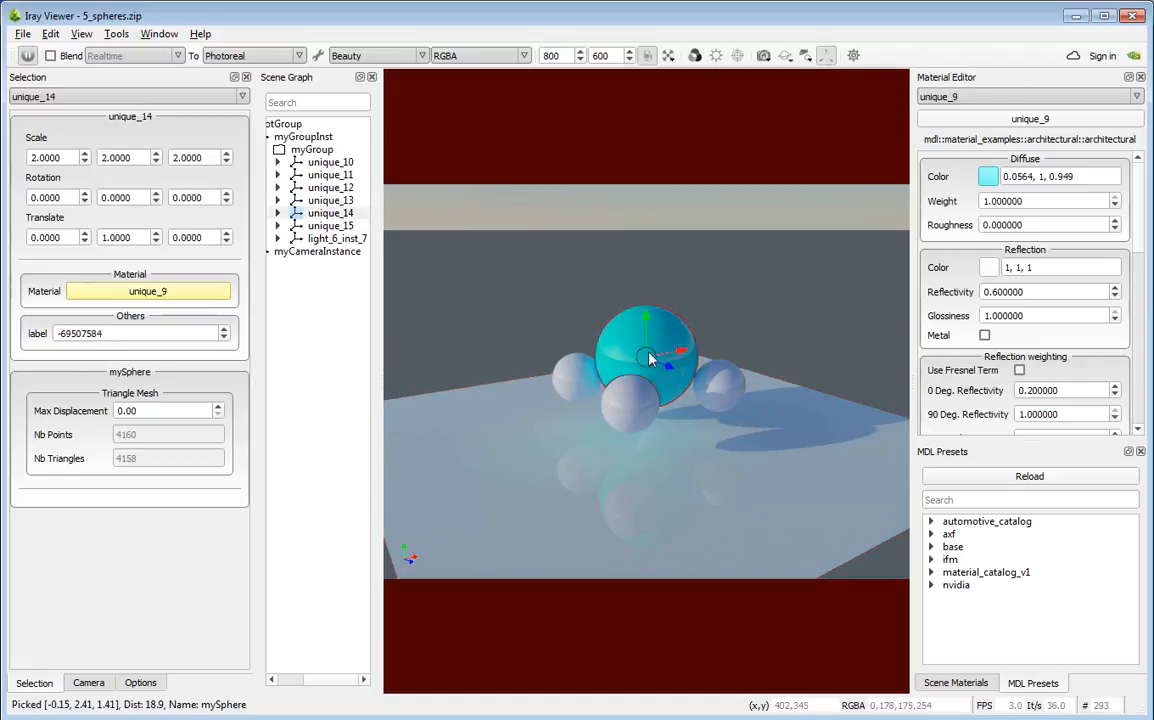
pyautogui.moveTo(639, 362); pyautogui.dragTo(676, 349)
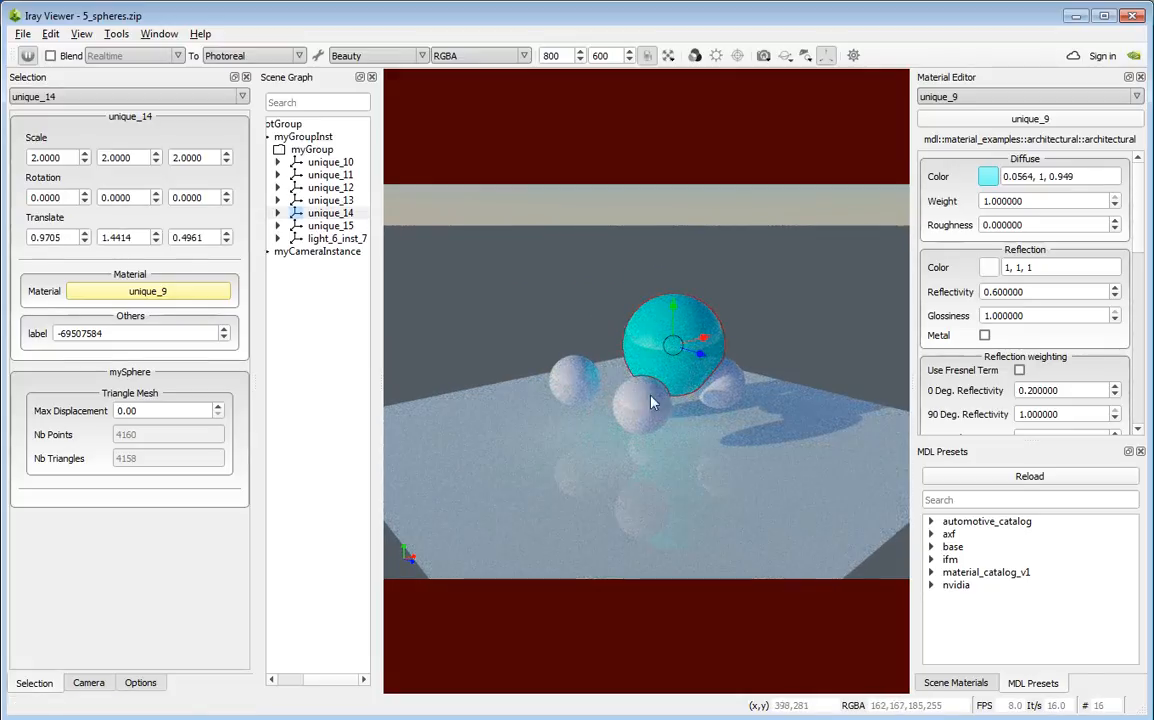
# Stretch the large cyan sphere to a Z scale of about 3.74 and rotate it to about 120.5, 0, 56.7
pyautogui.moveTo(703, 362); pyautogui.dragTo(820, 386)
pyautogui.moveTo(811, 397); pyautogui.dragTo(708, 424, button='middle')
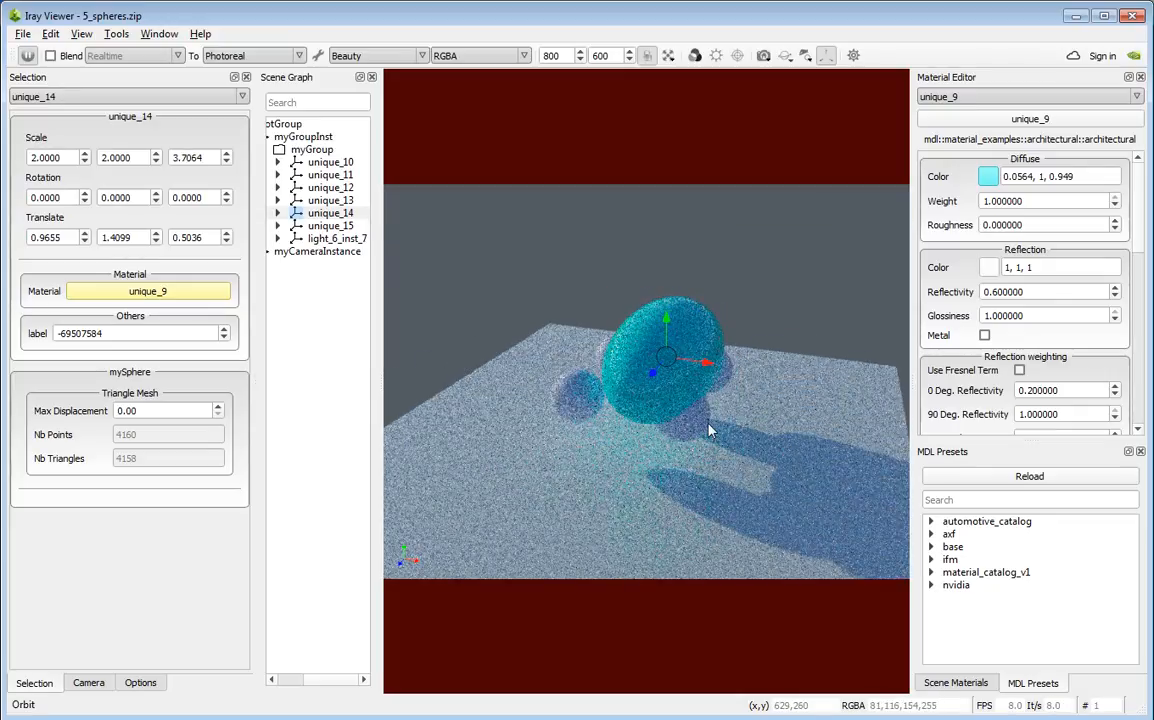
pyautogui.press('e')
pyautogui.moveTo(706, 373); pyautogui.dragTo(676, 392)
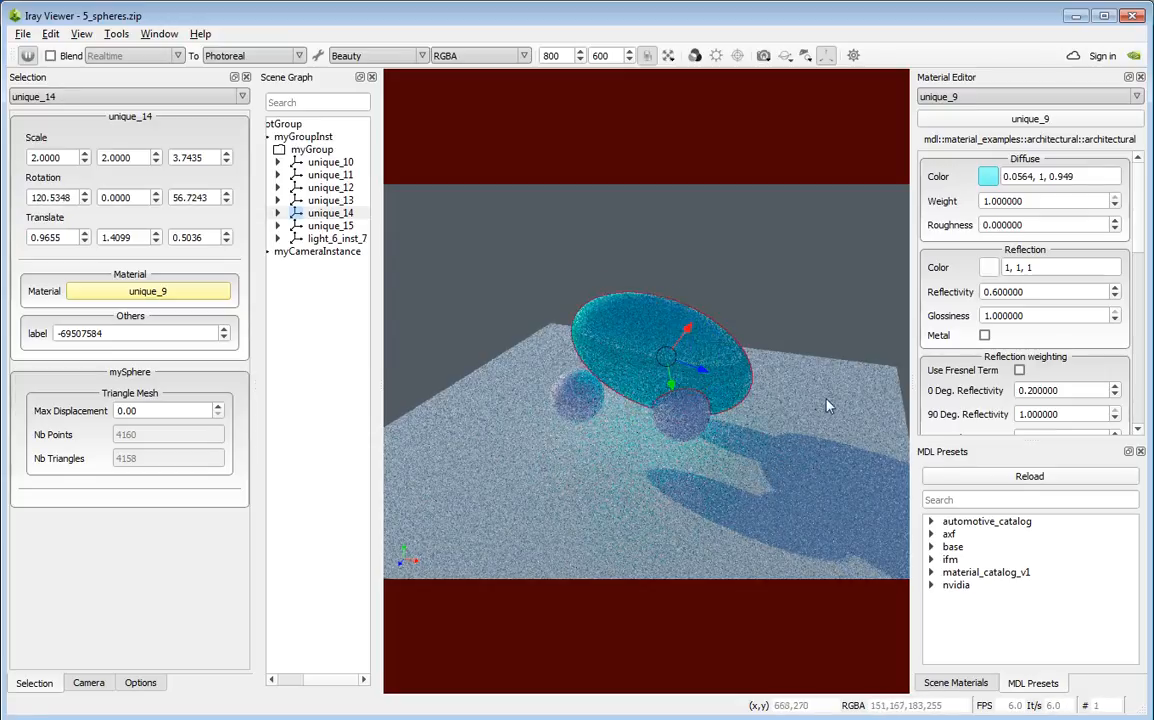
# Raise the Descaling preference to 3 and then 5, orbiting the scene to compare the levels
pyautogui.click(855, 57)
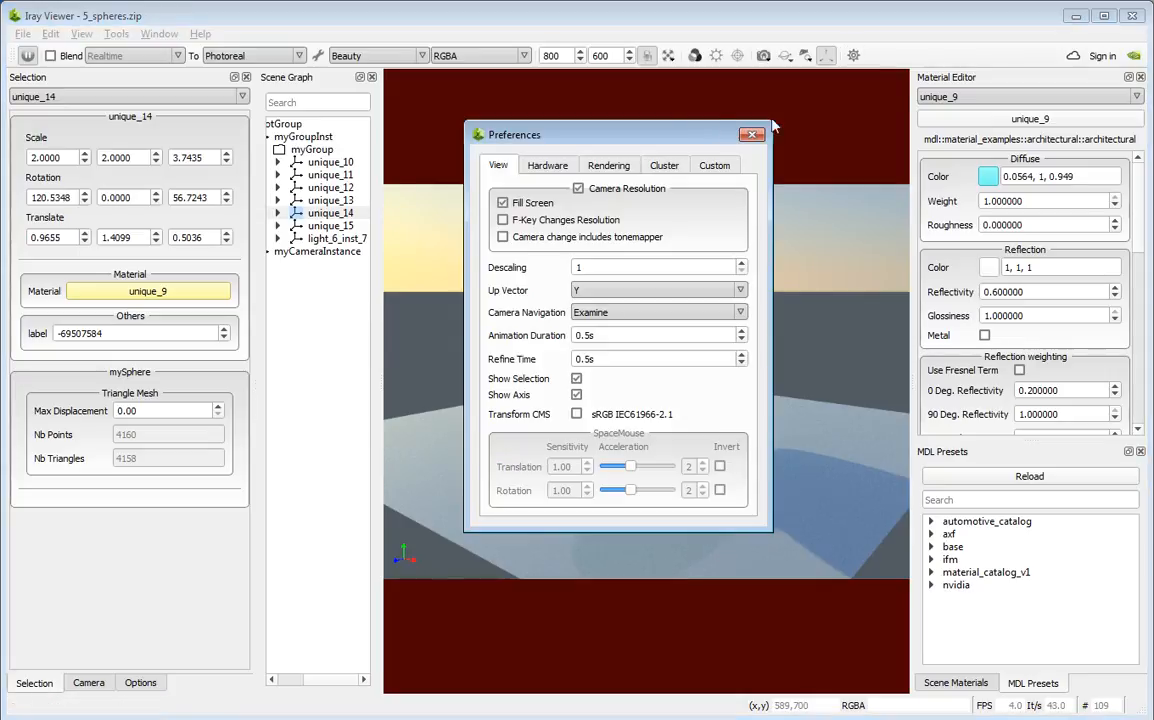
pyautogui.moveTo(668, 141); pyautogui.dragTo(874, 140)
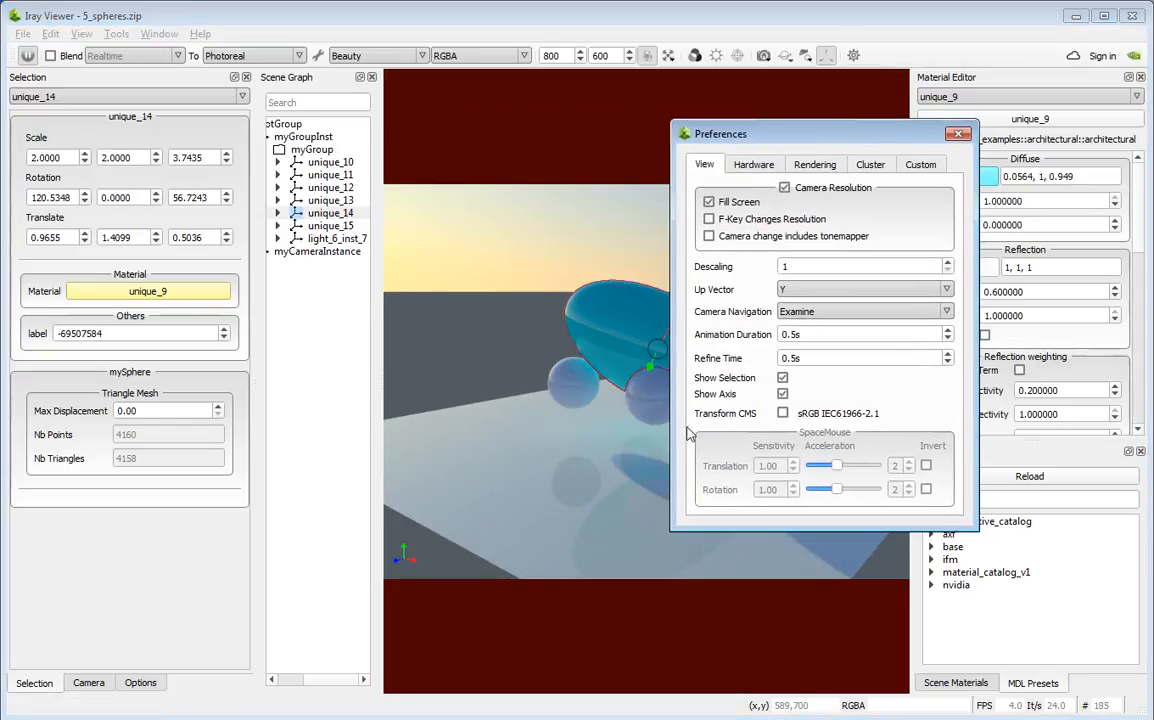
pyautogui.click(796, 267)
pyautogui.press('BackSpace')
pyautogui.write('2')
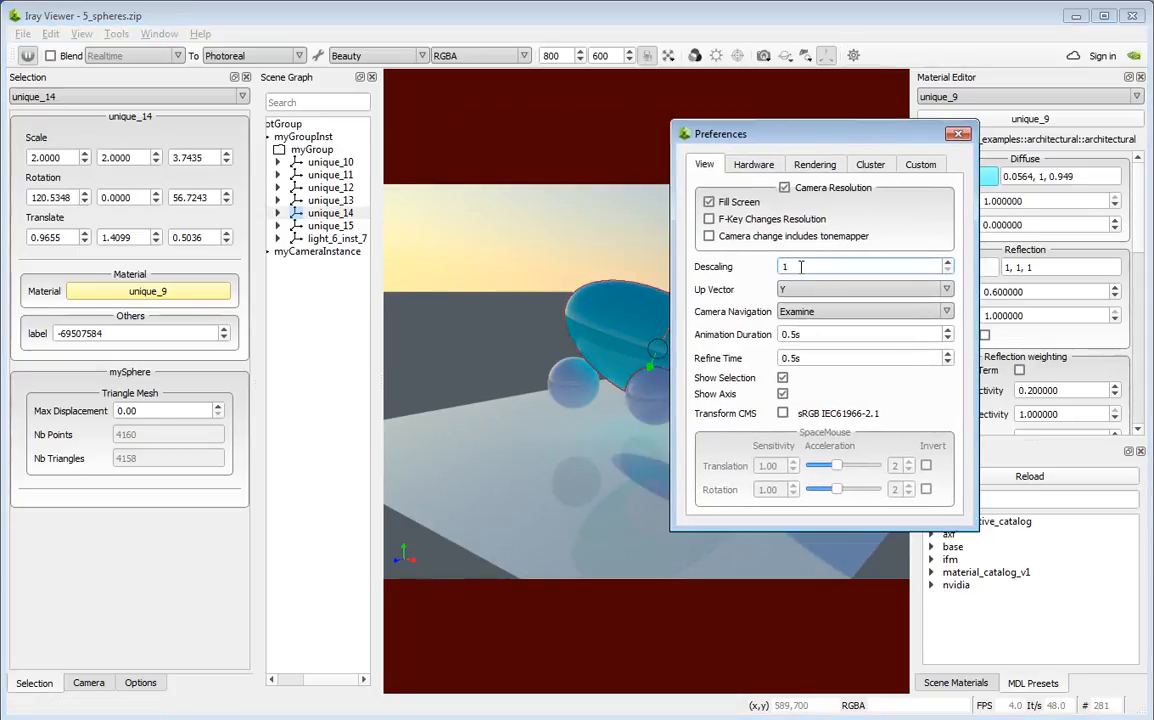
pyautogui.press('Return')
pyautogui.click(521, 346)
pyautogui.moveTo(521, 346)
pyautogui.mouseDown()
pyautogui.moveTo(550, 332)
pyautogui.moveTo(550, 389)
pyautogui.moveTo(487, 313)
pyautogui.moveTo(505, 319)
pyautogui.moveTo(496, 306)
pyautogui.moveTo(481, 304)
pyautogui.moveTo(515, 343)
pyautogui.moveTo(552, 317)
pyautogui.moveTo(500, 316)
pyautogui.moveTo(568, 312)
pyautogui.moveTo(570, 323)
pyautogui.moveTo(548, 316)
pyautogui.moveTo(498, 332)
pyautogui.moveTo(504, 349)
pyautogui.moveTo(508, 338)
pyautogui.mouseUp()
pyautogui.scroll(1, 816, 266)
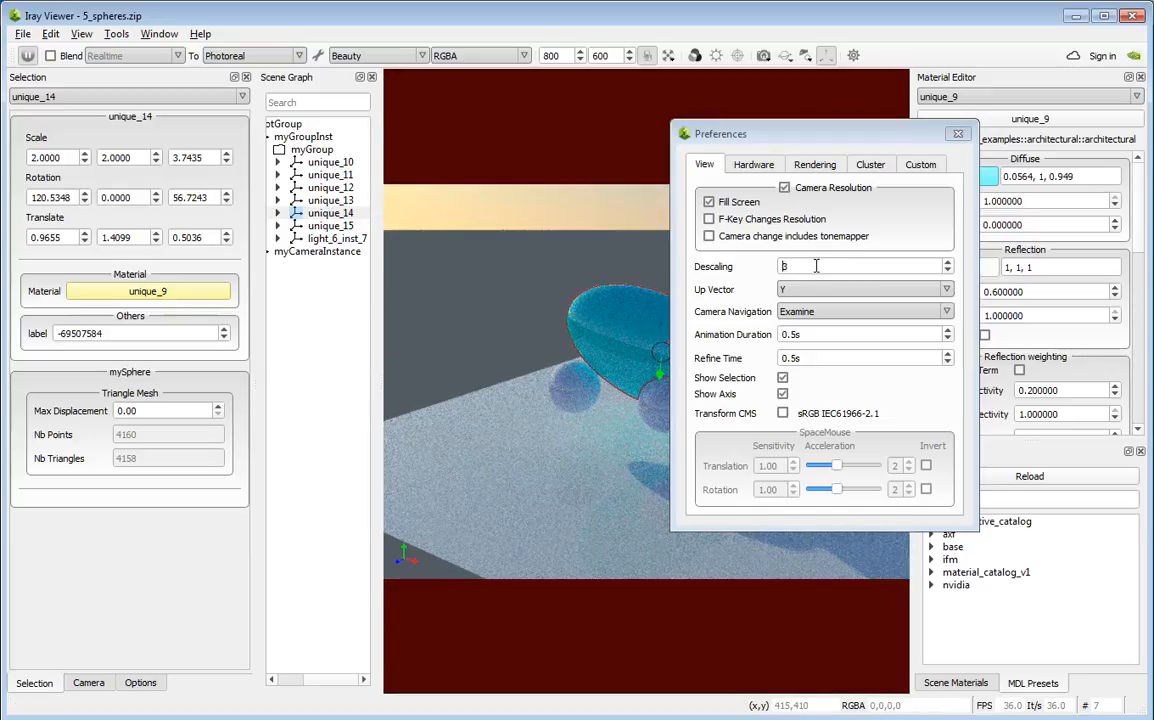
pyautogui.moveTo(511, 272); pyautogui.dragTo(556, 332)
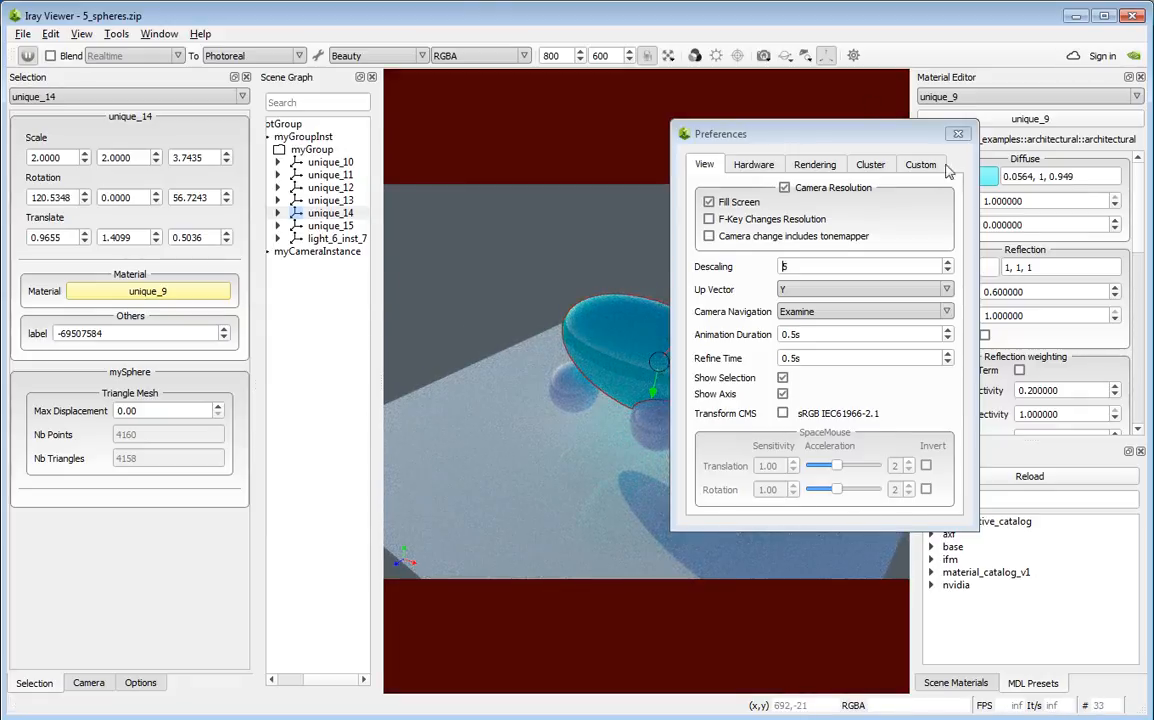
pyautogui.moveTo(541, 303); pyautogui.dragTo(538, 298)
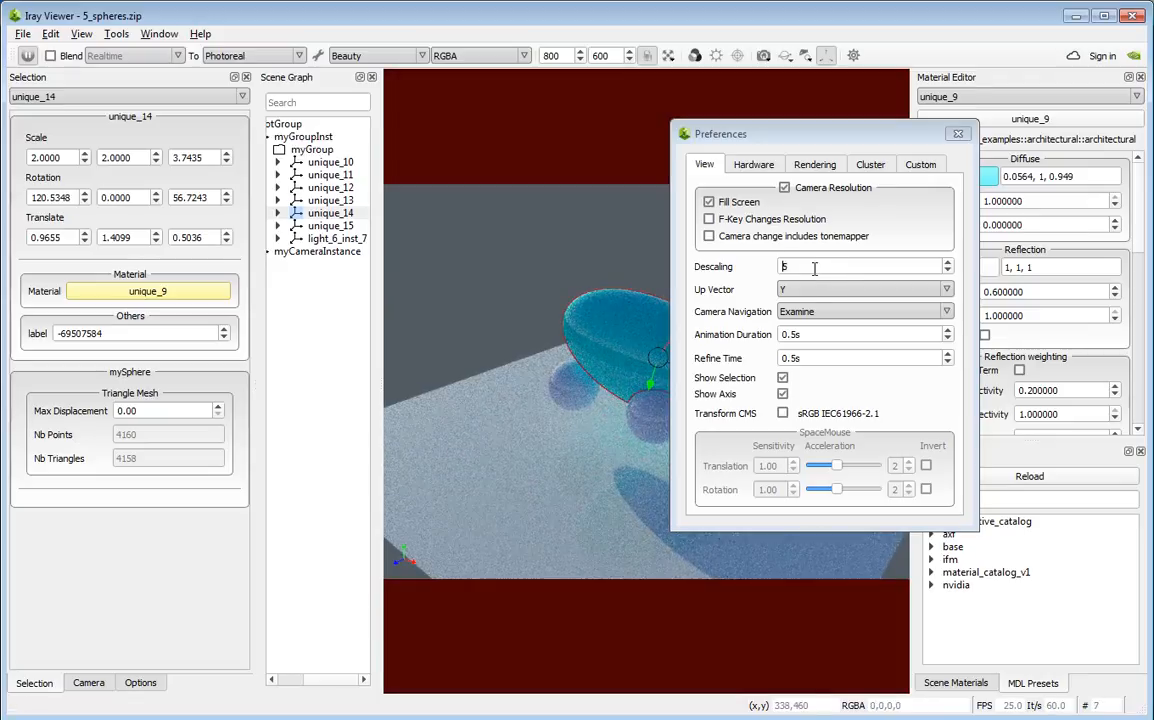
# Review the Hardware and Rendering preferences, including the available Scheduler Mode options
pyautogui.click(753, 164)
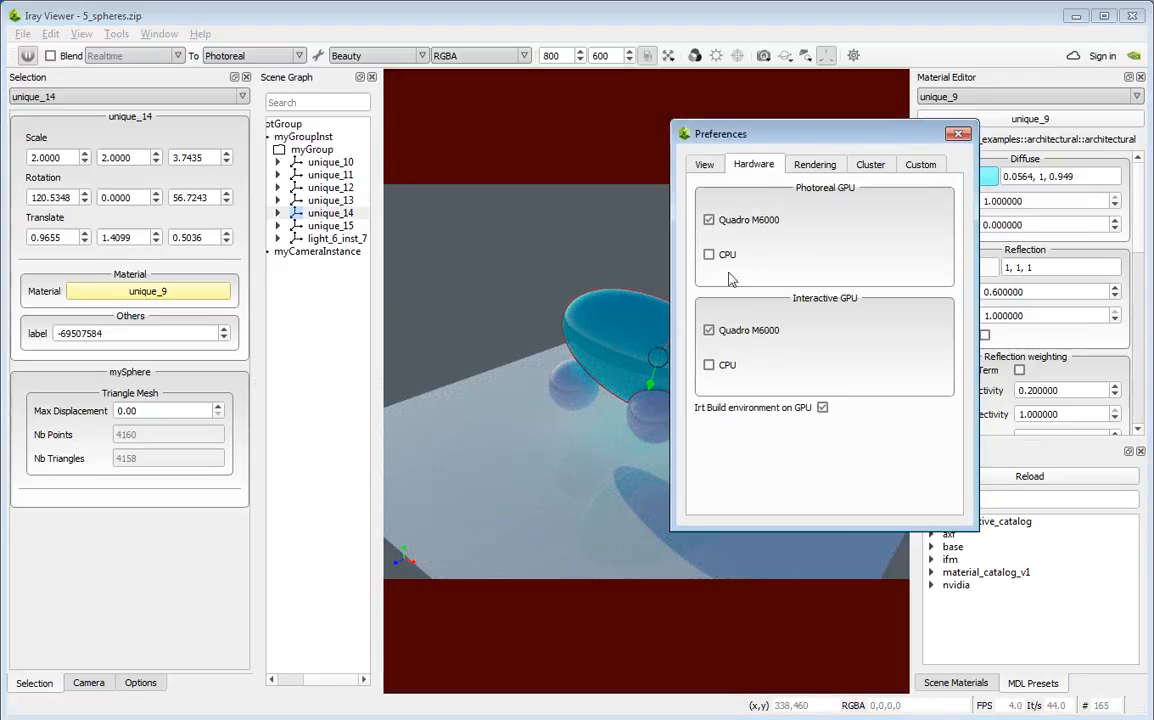
pyautogui.click(815, 164)
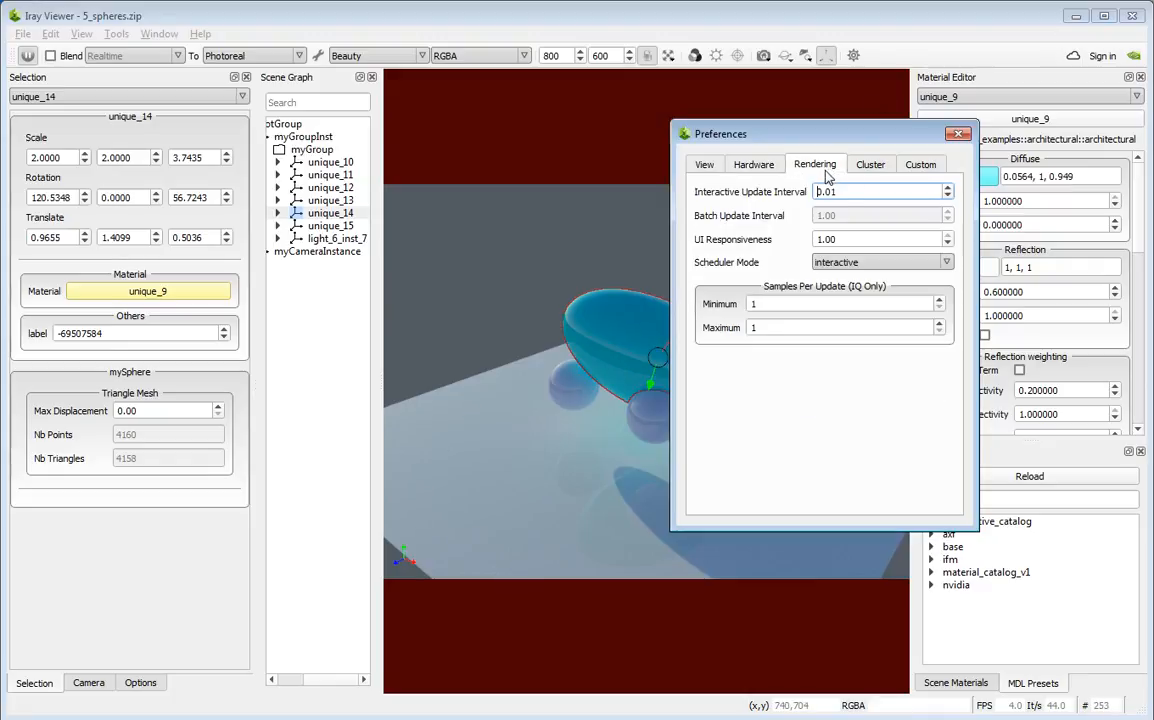
pyautogui.click(845, 264)
pyautogui.click(845, 266)
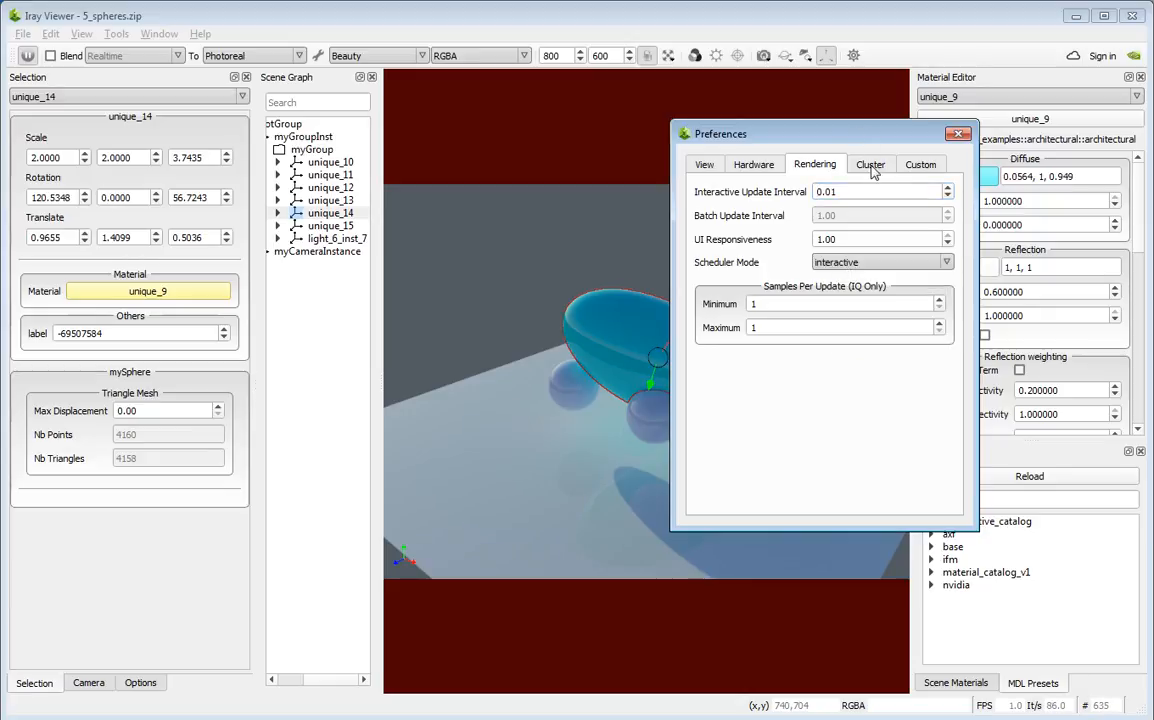
# Review the Cluster communication settings and the Custom path preferences, and close the preferences
pyautogui.click(870, 166)
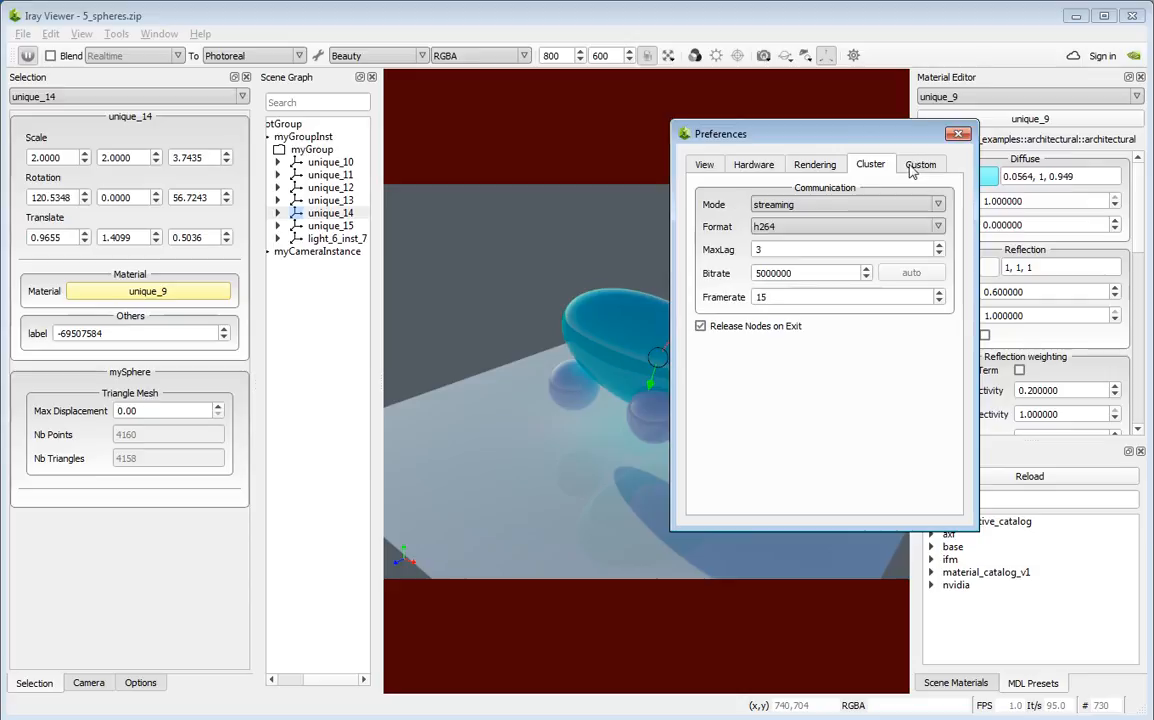
pyautogui.click(918, 167)
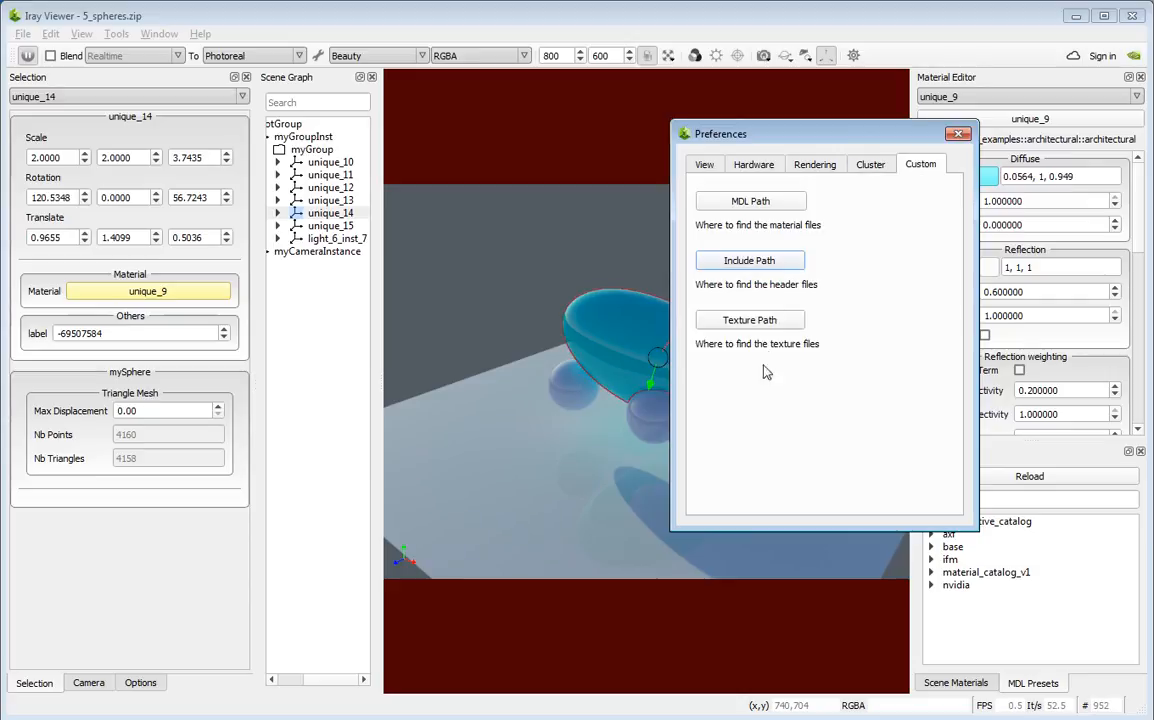
pyautogui.click(958, 135)
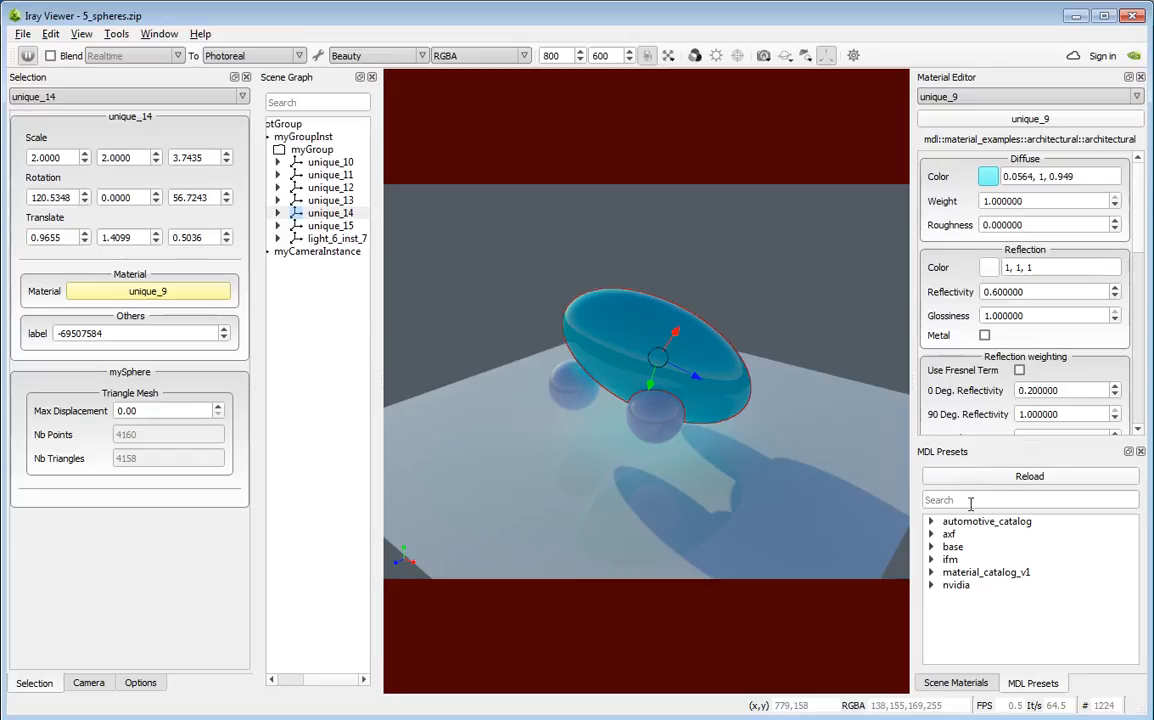
# Enlarge the MDL Presets area and apply artificial_leather_beige from the automotive_catalog carleather group to the large stretched sphere
pyautogui.moveTo(1023, 440); pyautogui.dragTo(1027, 412)
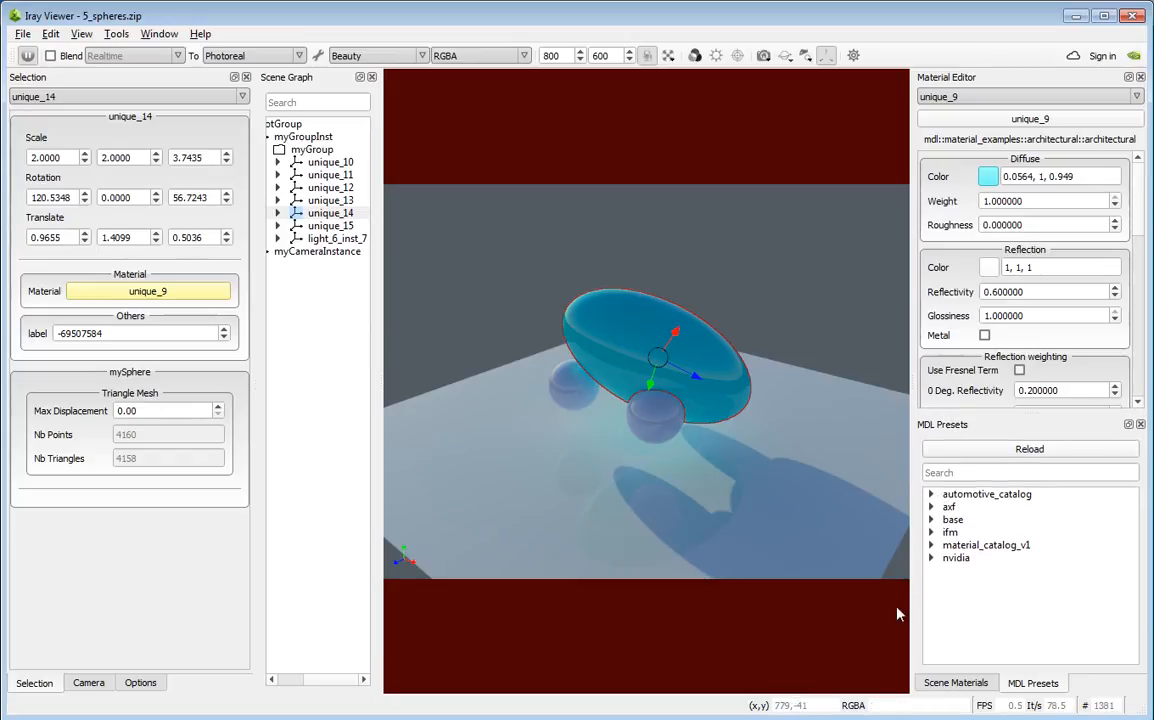
pyautogui.click(930, 495)
pyautogui.click(948, 533)
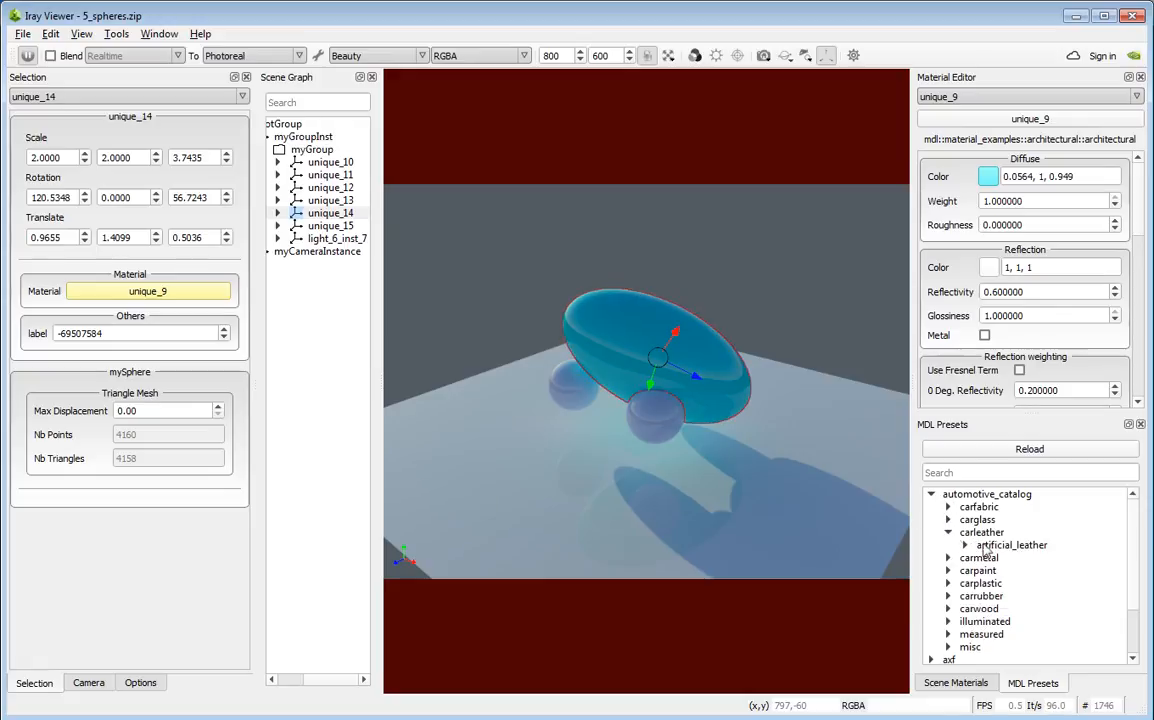
pyautogui.click(965, 545)
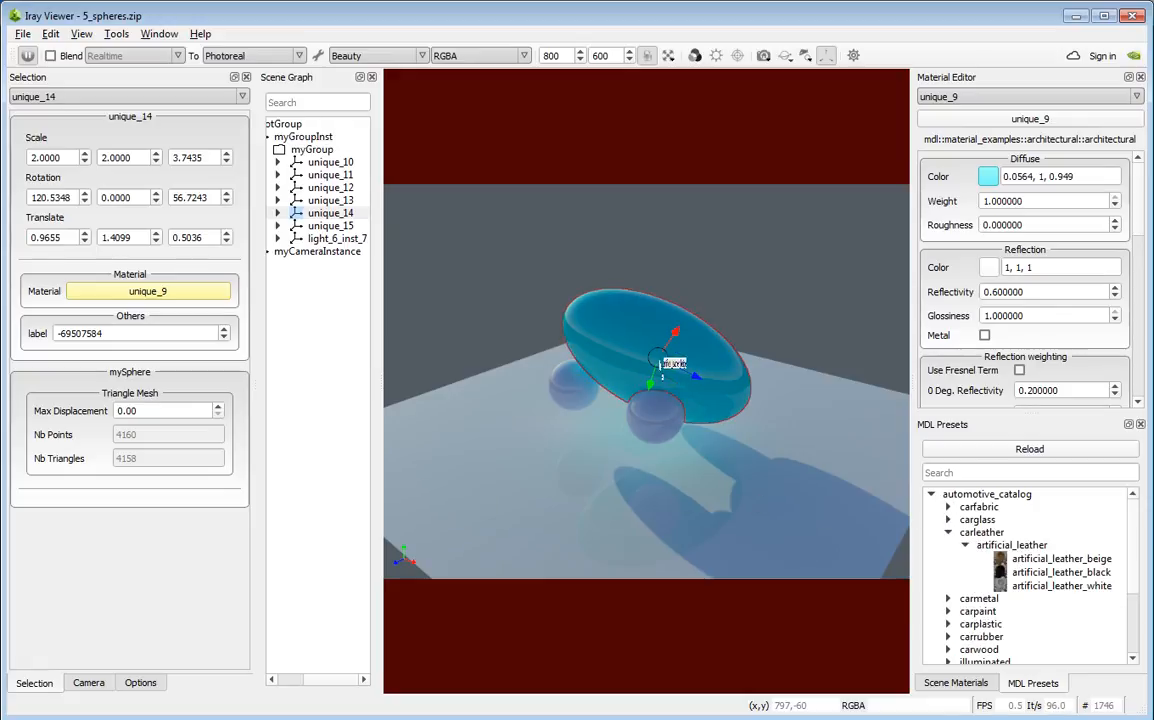
pyautogui.click(585, 306)
pyautogui.moveTo(1061, 559); pyautogui.dragTo(594, 361)
pyautogui.moveTo(566, 420); pyautogui.dragTo(524, 462)
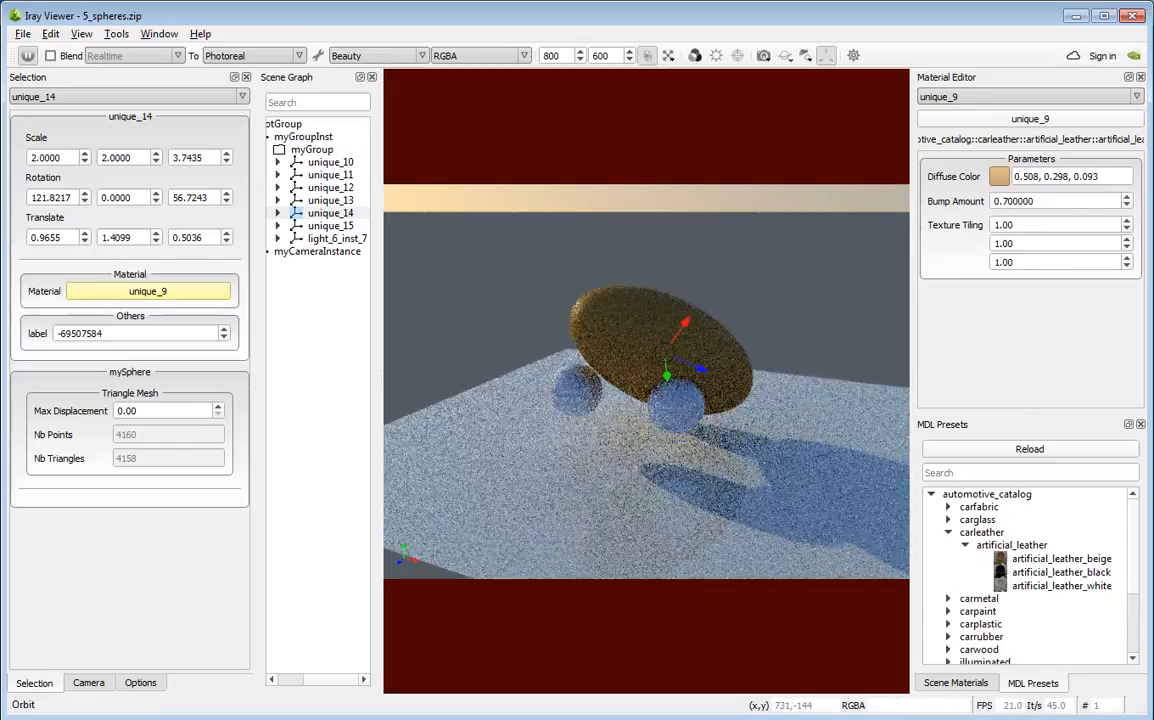
# Apply the carbon_fiber preset from the carplastic group to the ground plane and select the plane
pyautogui.click(948, 625)
pyautogui.moveTo(1008, 640); pyautogui.dragTo(535, 440)
pyautogui.moveTo(563, 494); pyautogui.dragTo(760, 505)
pyautogui.doubleClick(784, 516)
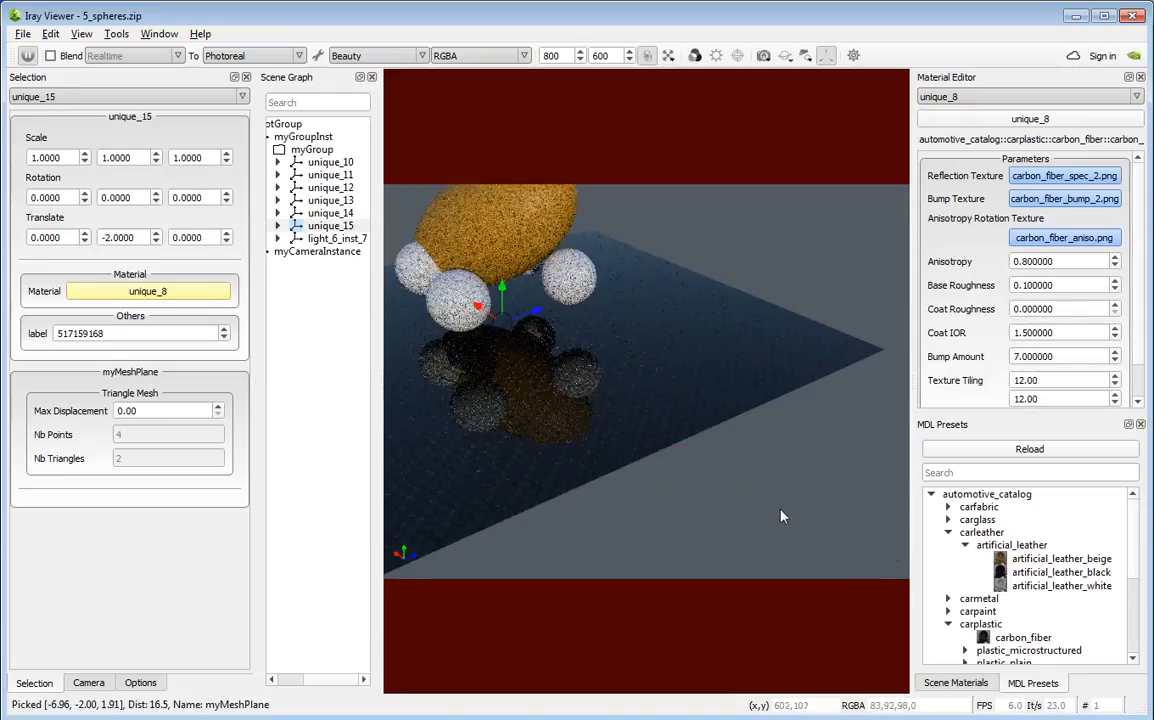
# Search the MDL presets for "glass" and pick the suggested carglass_privacy entry to reveal the carglass group
pyautogui.click(1041, 476)
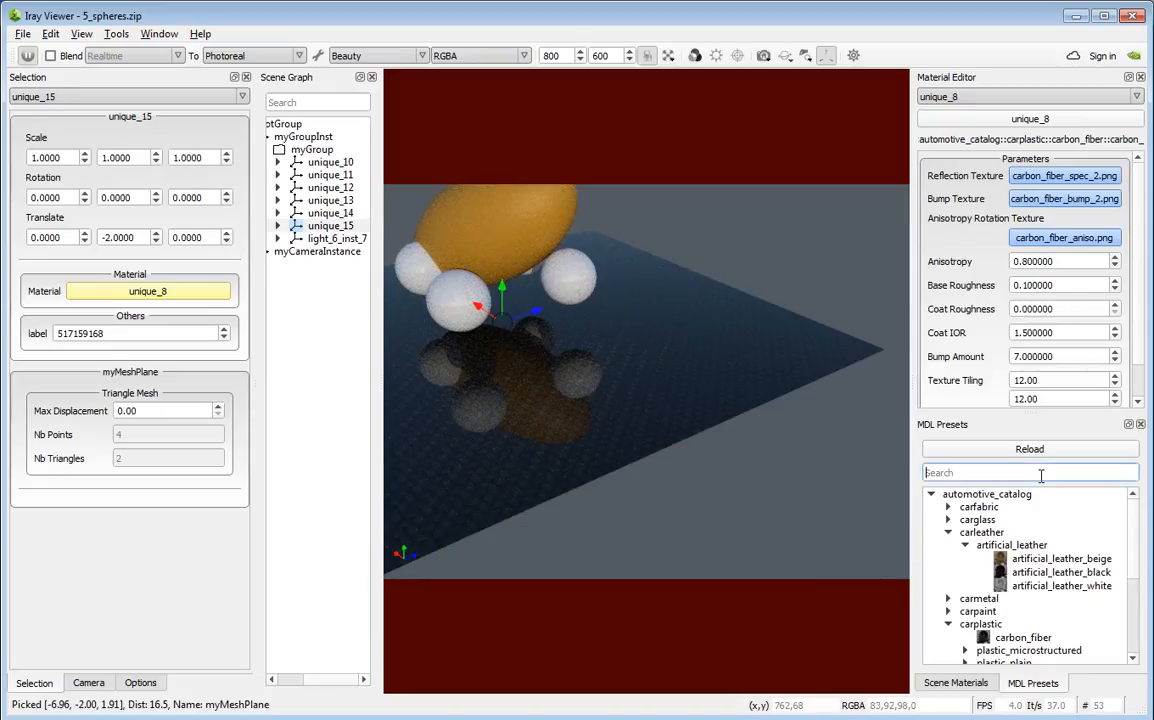
pyautogui.write('gl')
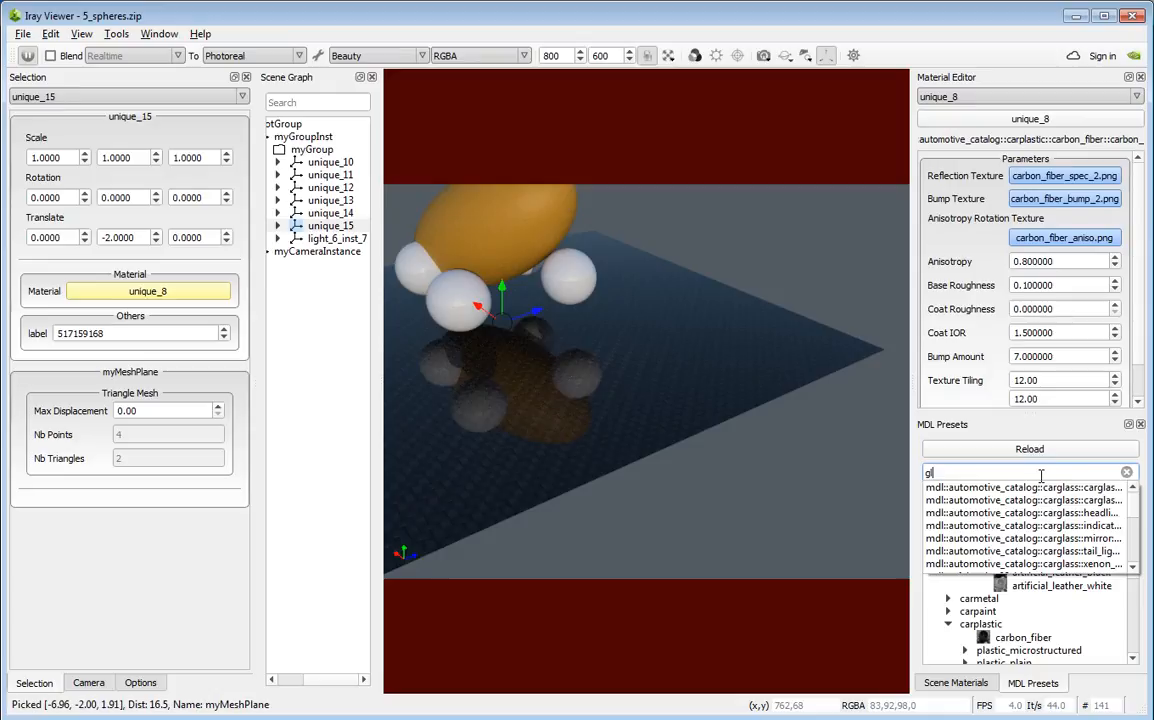
pyautogui.write('ass')
pyautogui.press('Down')
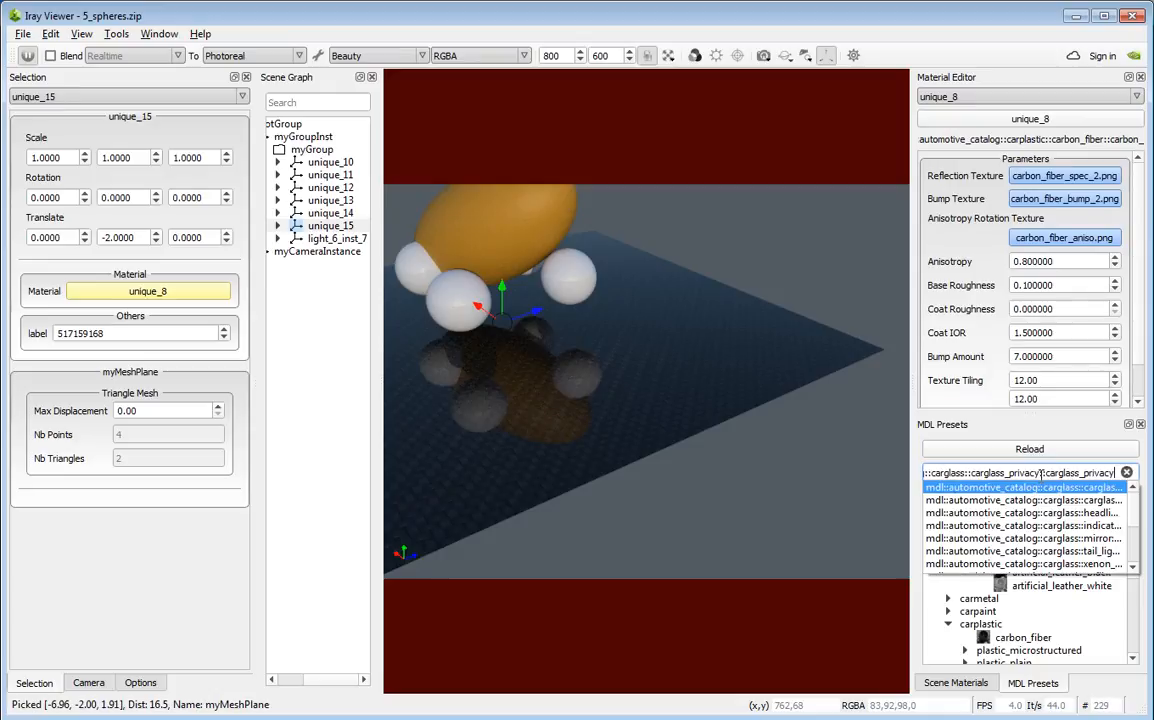
pyautogui.press('Return')
# Apply the carglass_transparent preset to the large stretched sphere and view the glass from close up and farther away
pyautogui.moveTo(1010, 540); pyautogui.dragTo(428, 205)
pyautogui.moveTo(577, 246); pyautogui.dragTo(430, 229)
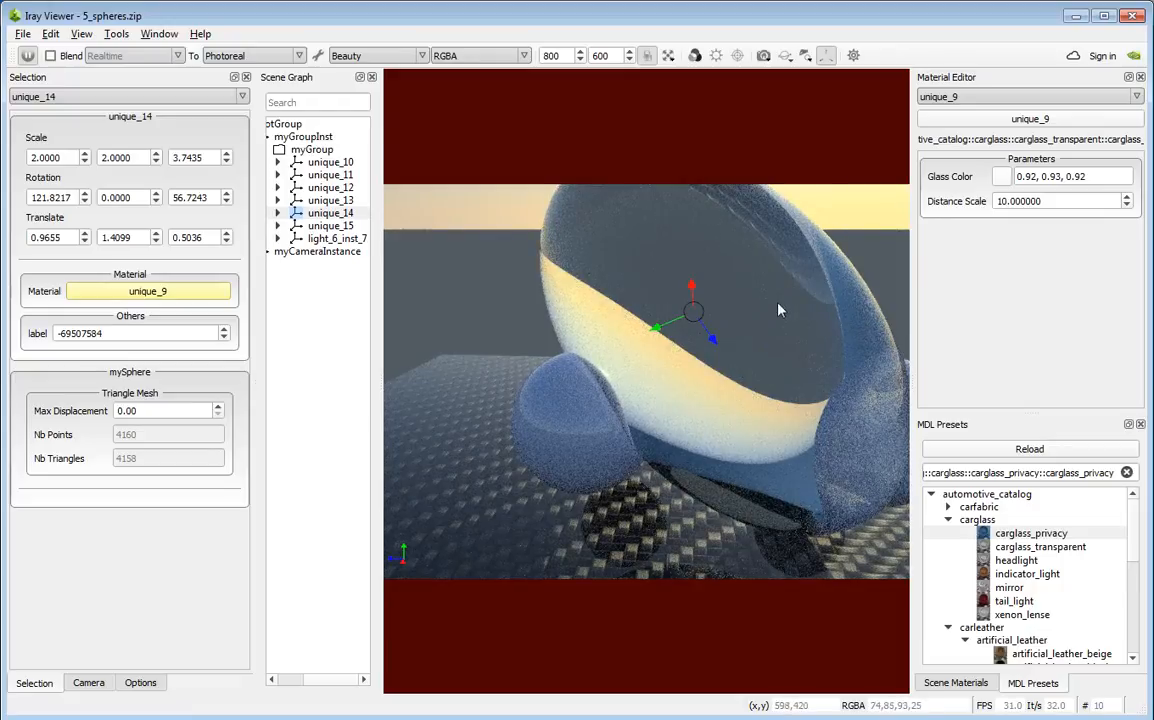
pyautogui.moveTo(806, 265); pyautogui.dragTo(803, 237)
pyautogui.moveTo(803, 237); pyautogui.dragTo(643, 353, button='right')
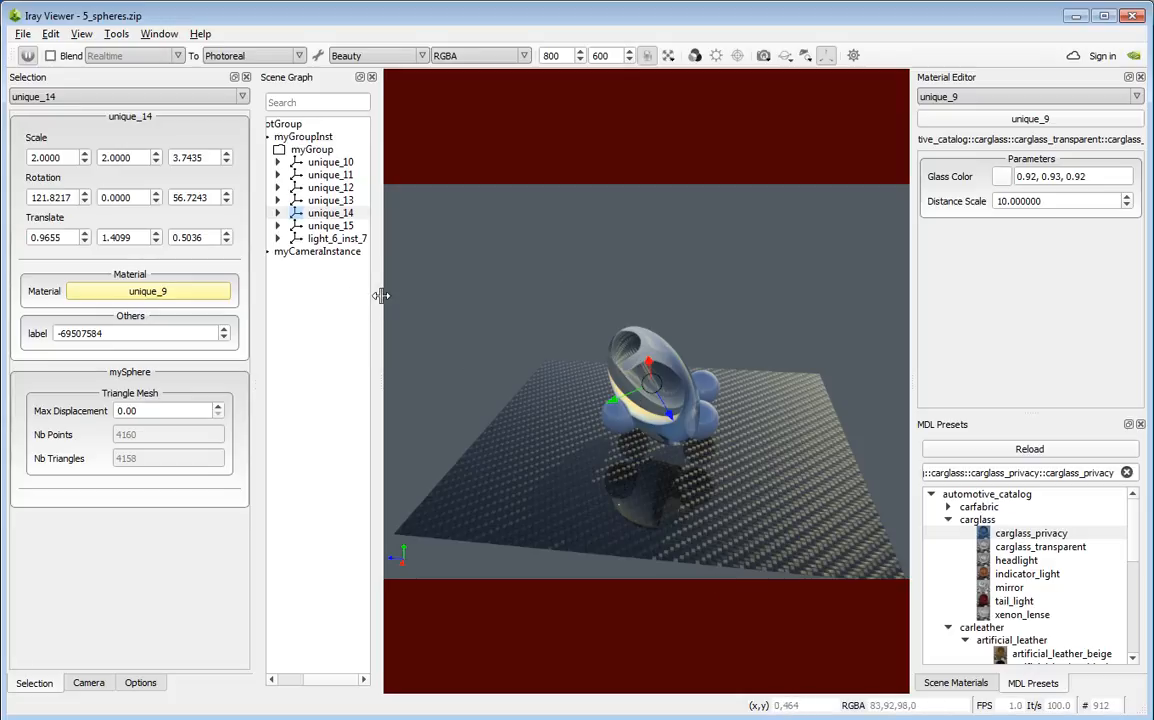
# Widen the scene graph area and move the large glass sphere to about 0.88, 0.76, 1.99
pyautogui.moveTo(381, 295); pyautogui.dragTo(399, 296)
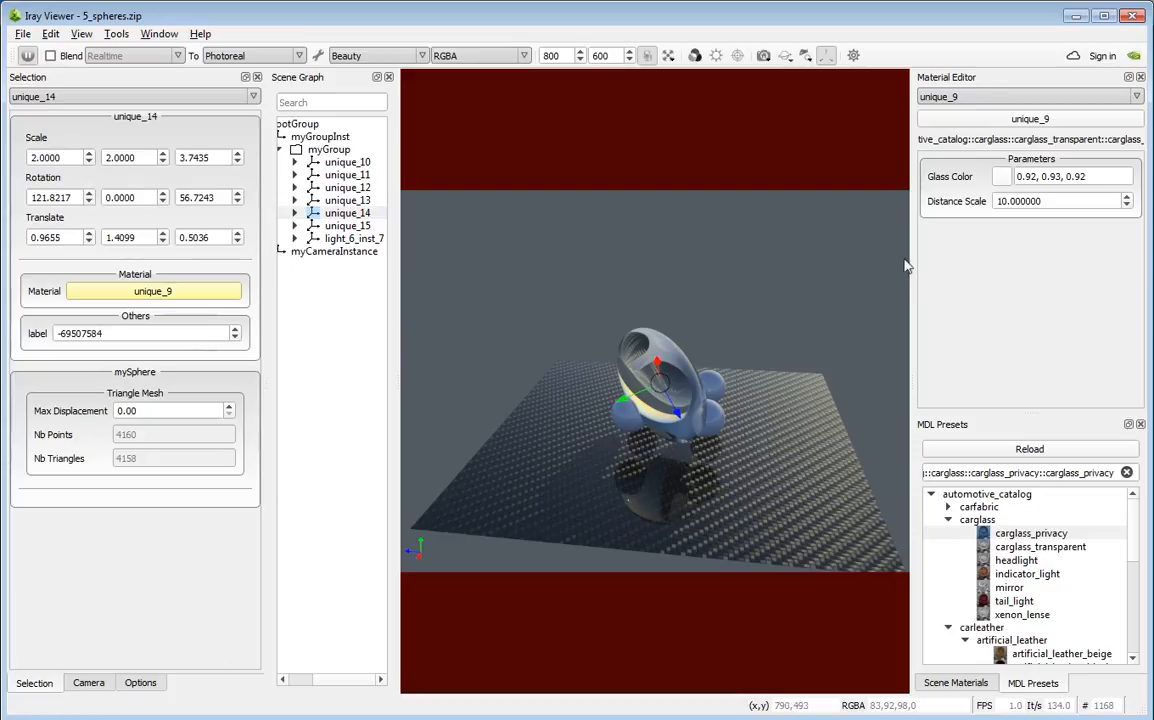
pyautogui.moveTo(904, 266); pyautogui.dragTo(656, 300)
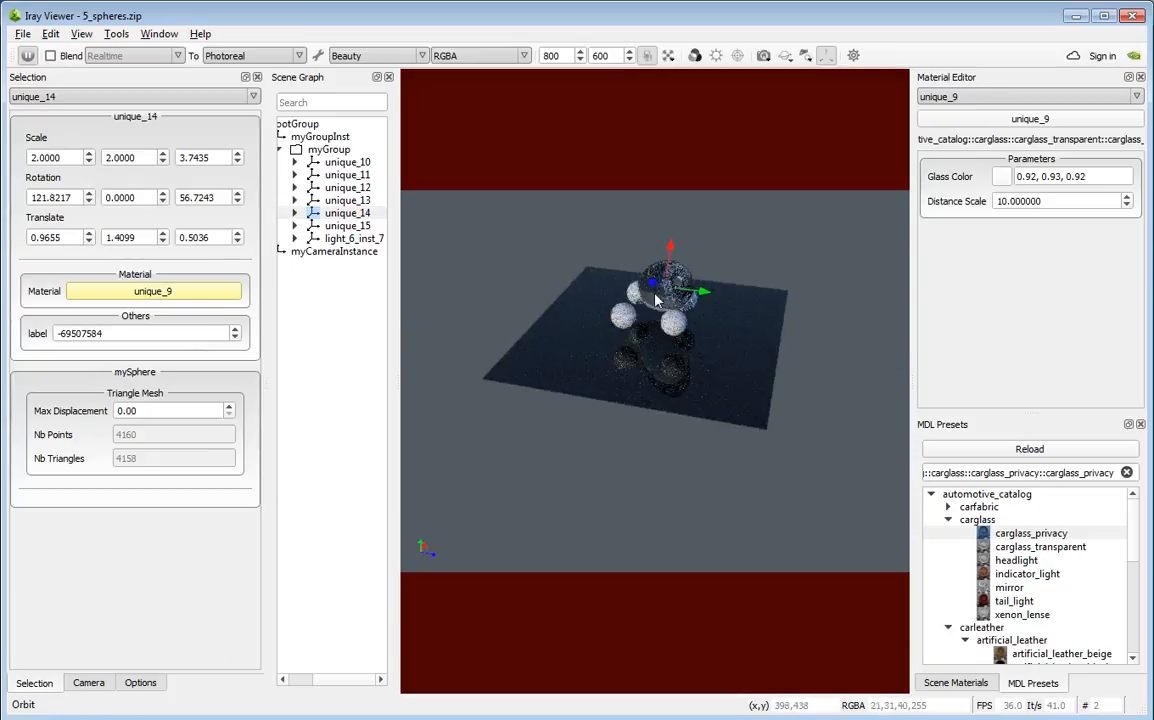
pyautogui.moveTo(655, 296); pyautogui.dragTo(606, 363, button='middle')
pyautogui.moveTo(608, 361); pyautogui.dragTo(657, 380)
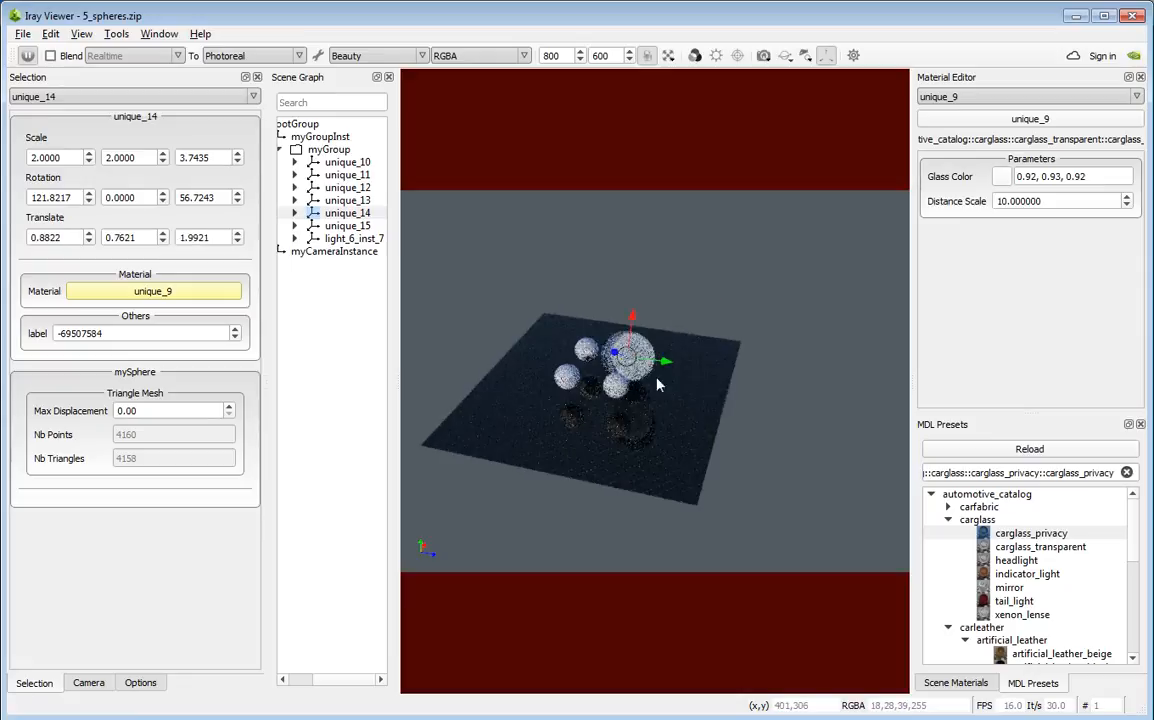